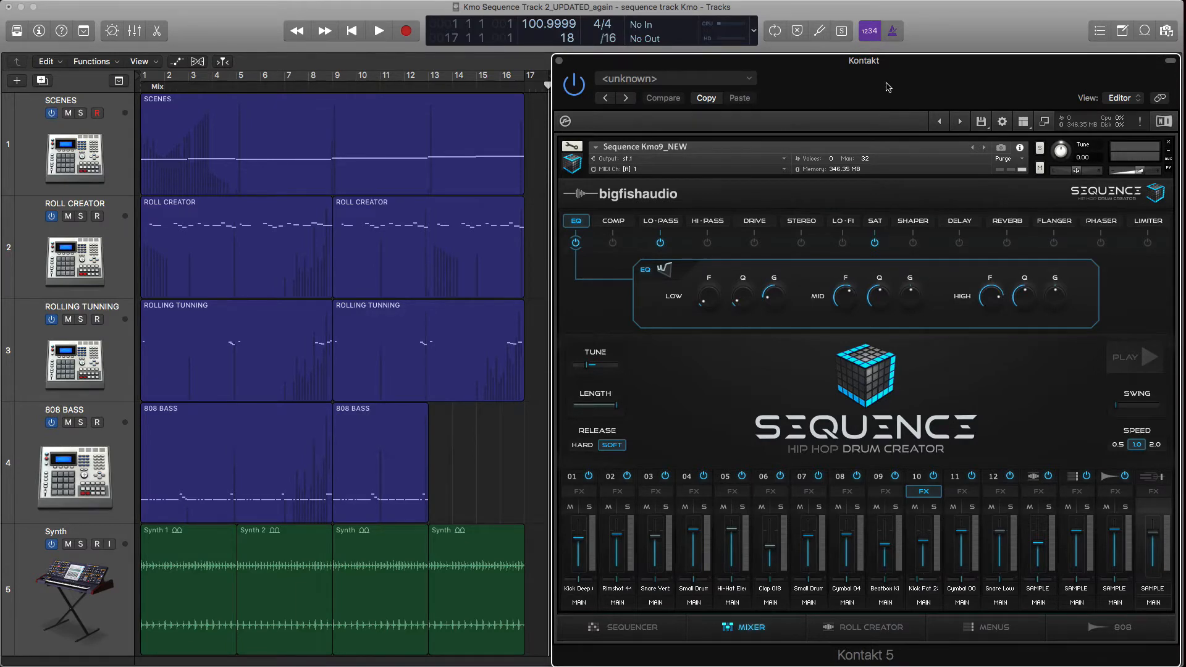
- Move the Kontakt window over the track area and view the Sequencer, Roll Creator, Menus and 808 pages, ending on the Mixer
drag(883, 88, 642, 86)
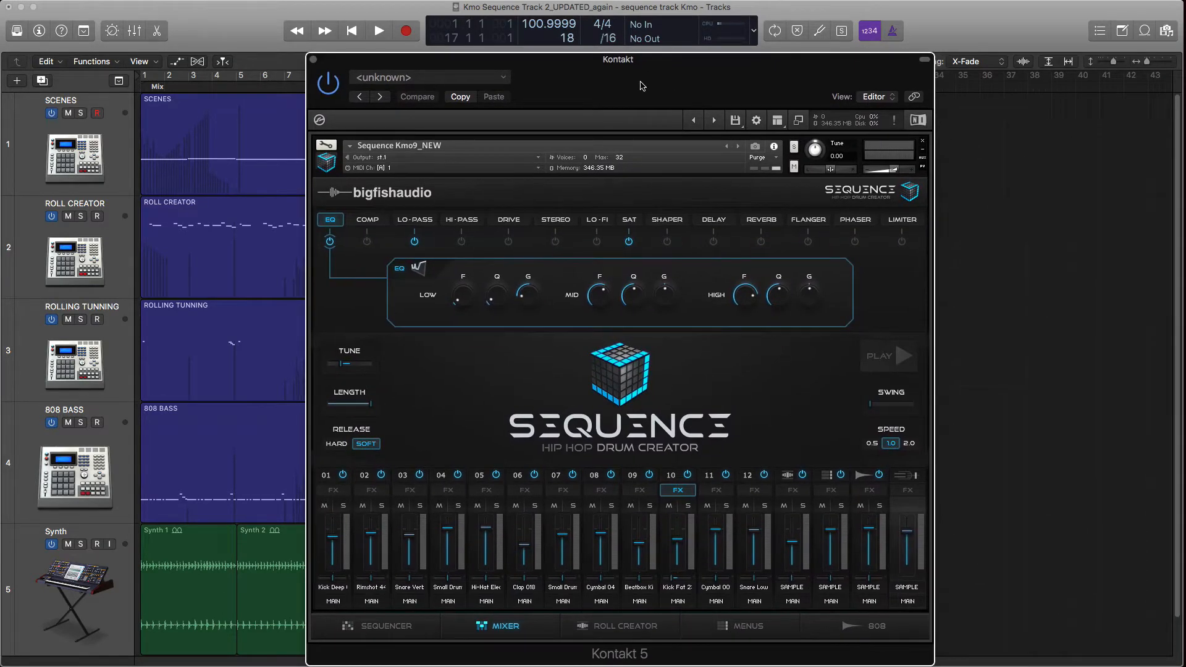
click(417, 628)
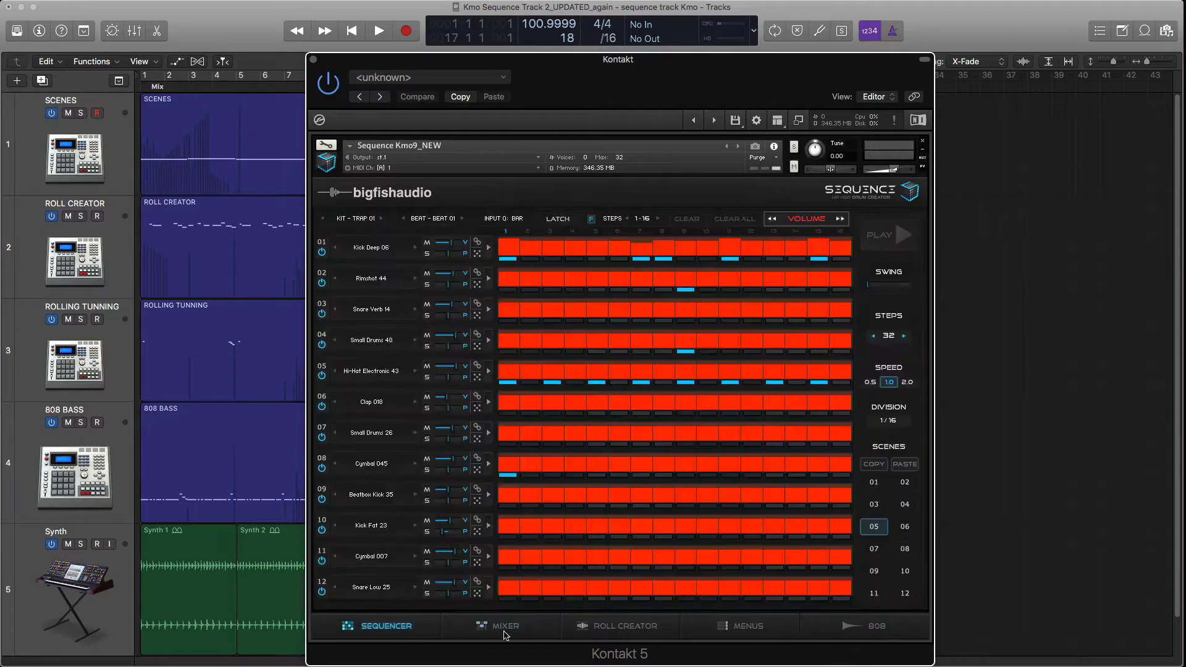
click(505, 629)
click(612, 629)
click(745, 629)
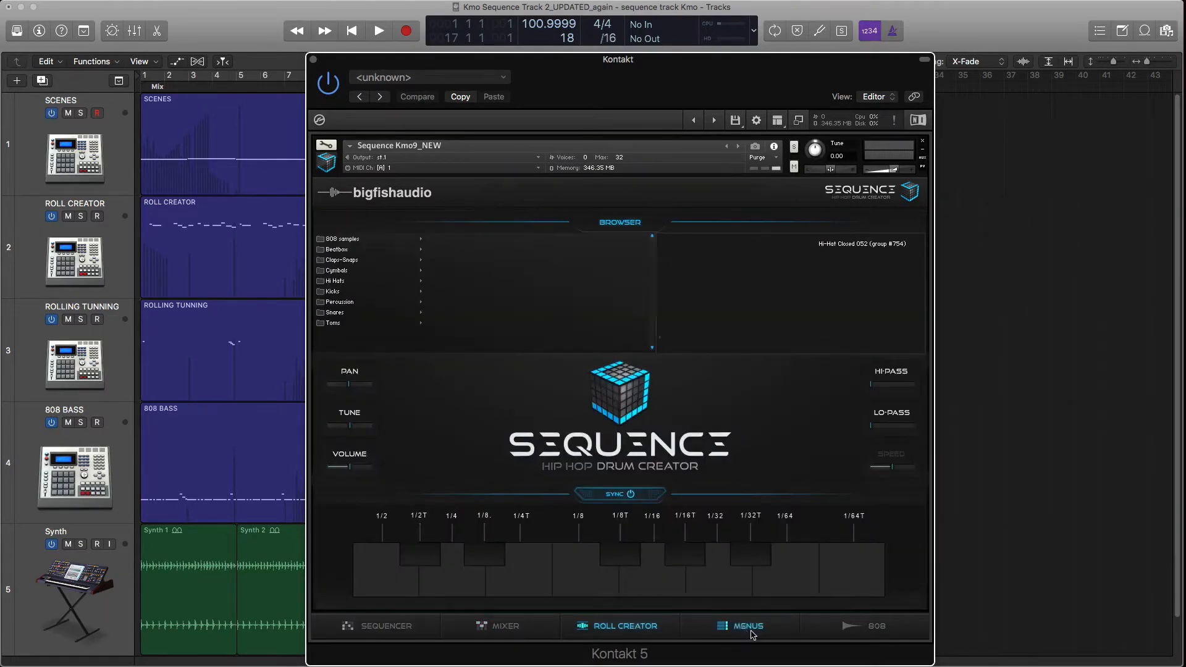
click(871, 627)
click(517, 630)
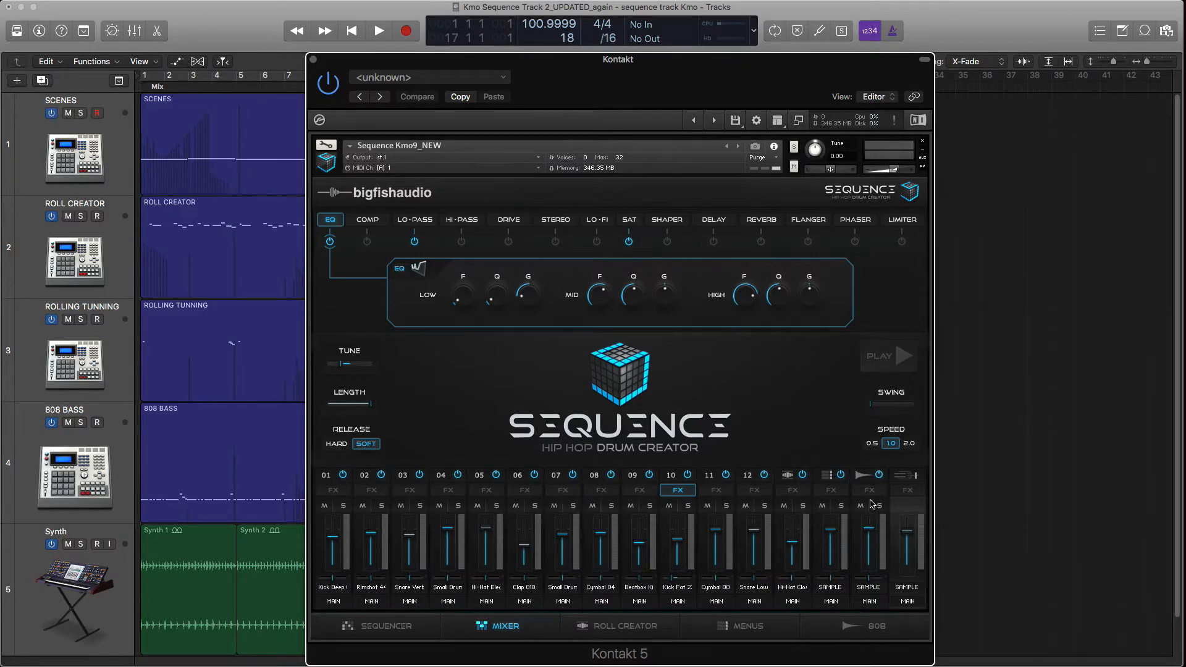
- View the output options of the Kick Deep channel and examine the effect chains of mixer channels 01 to 09
click(334, 605)
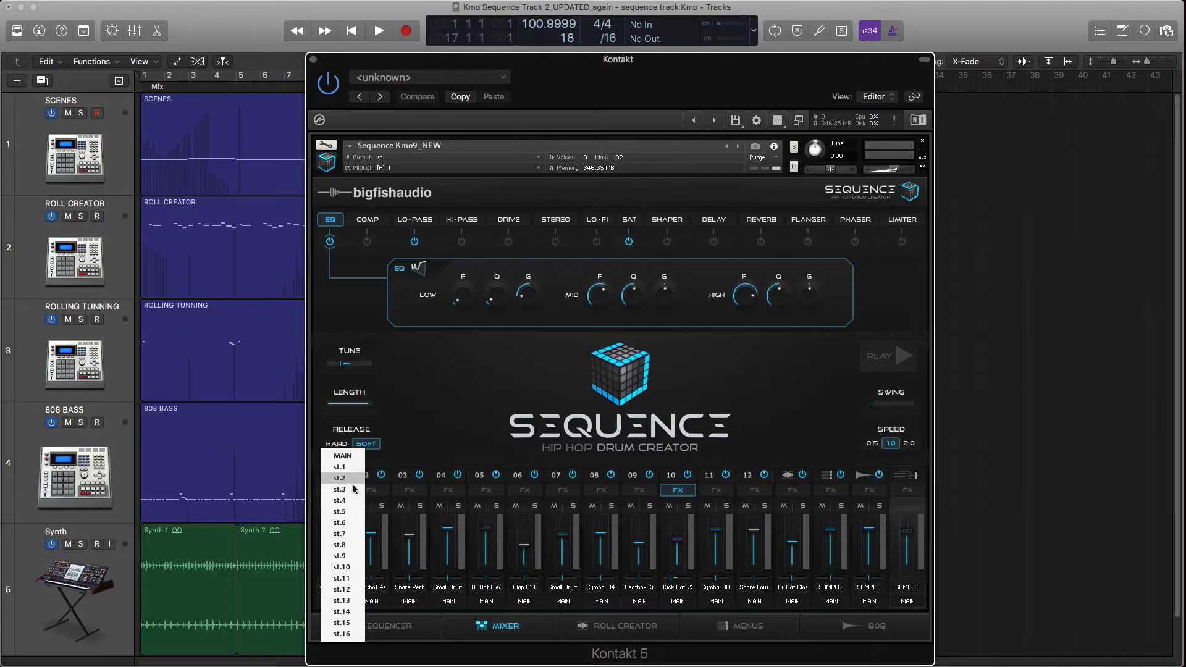
click(457, 442)
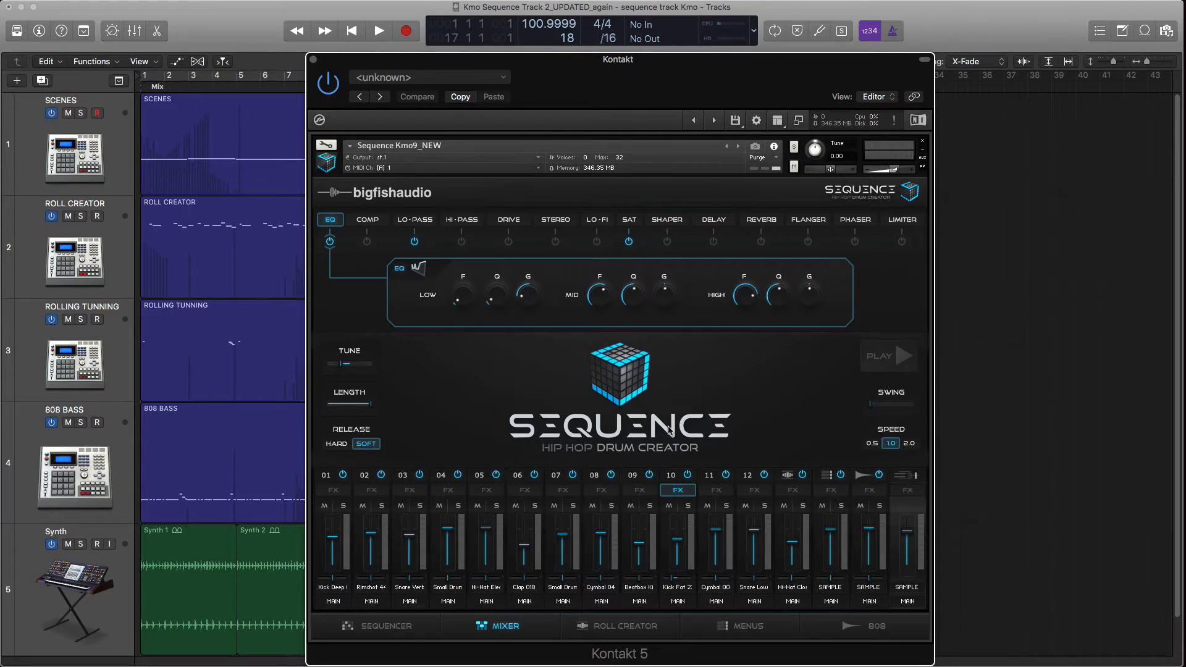
click(338, 492)
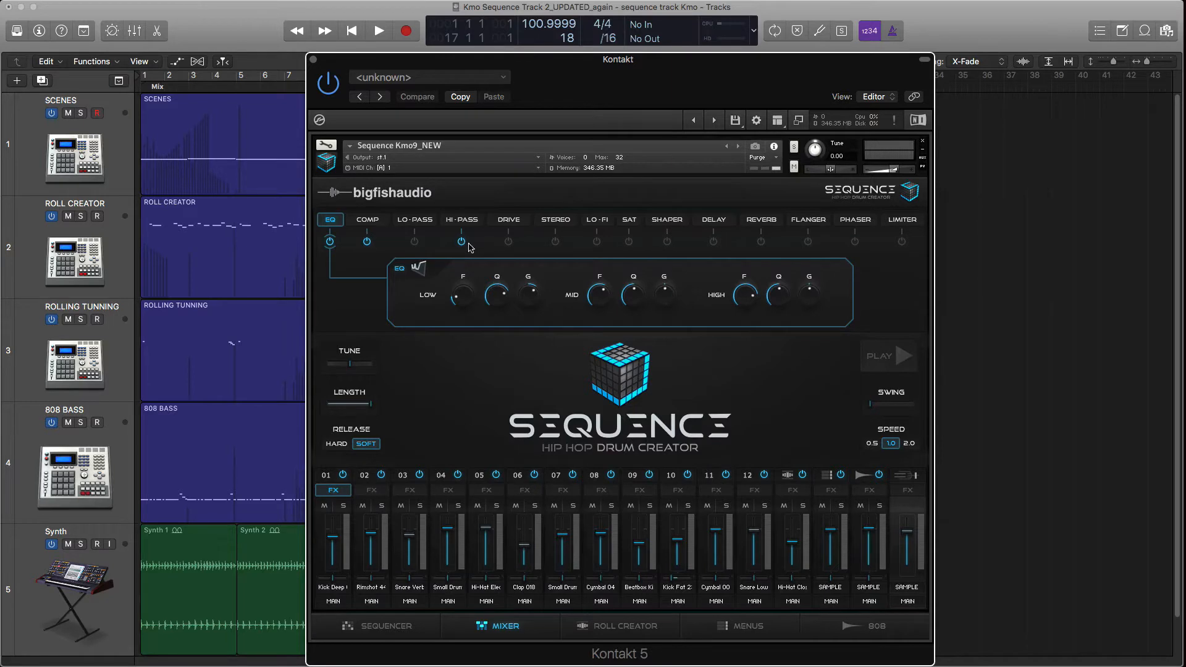
click(376, 492)
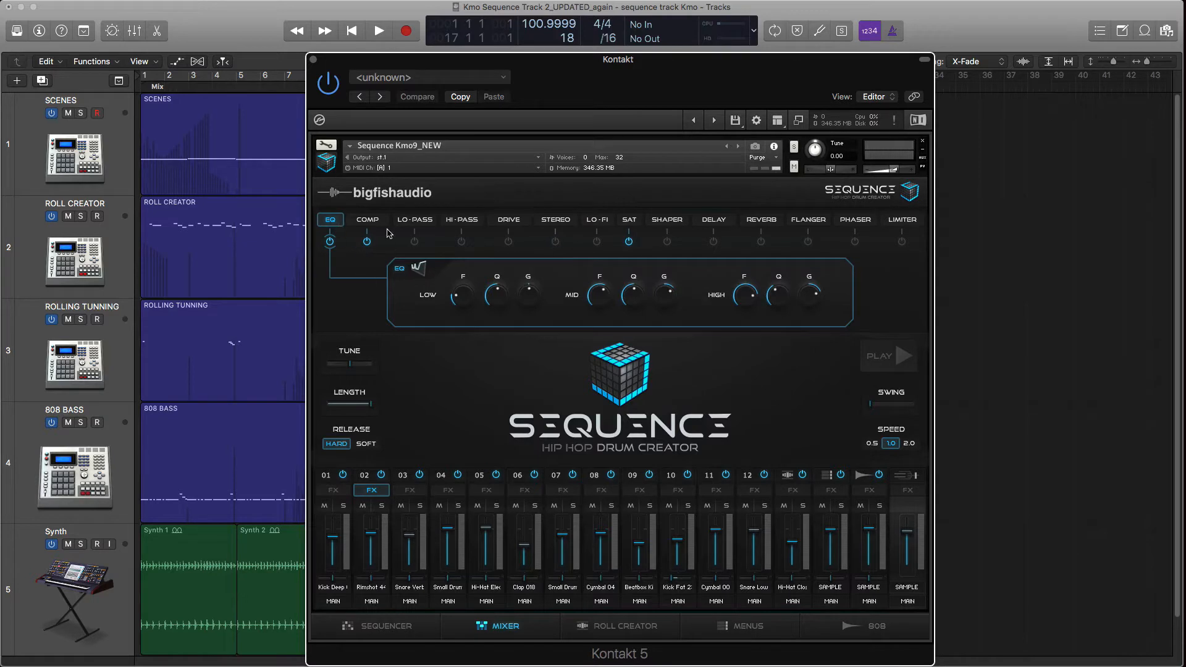
click(409, 491)
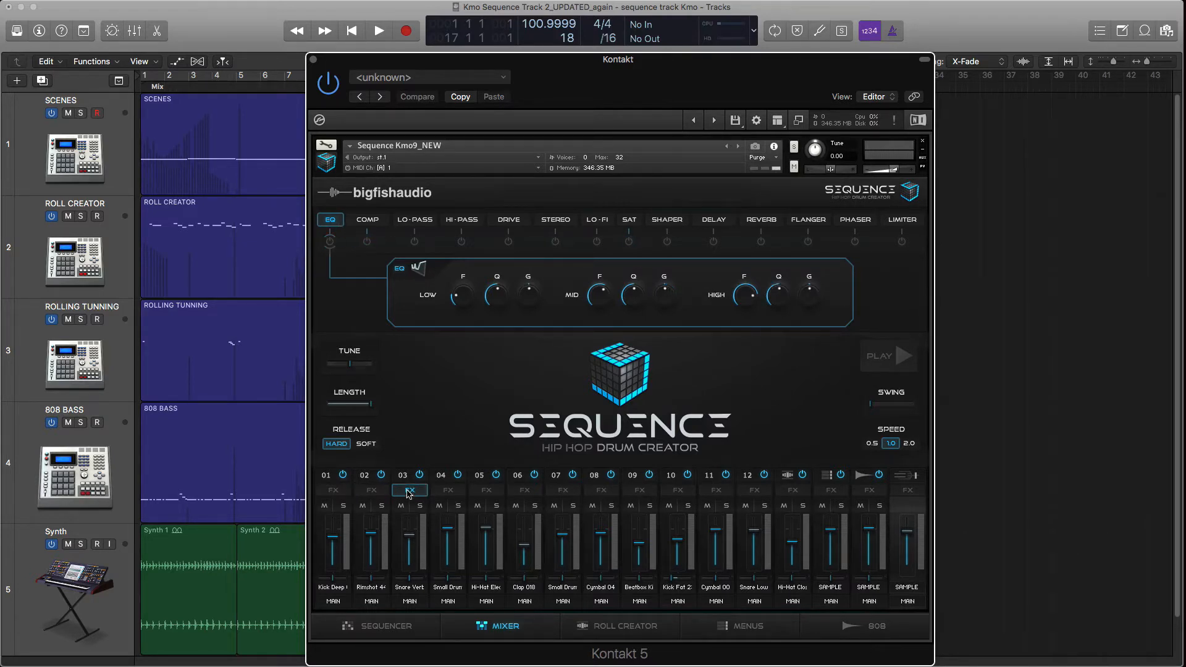
click(448, 490)
click(498, 491)
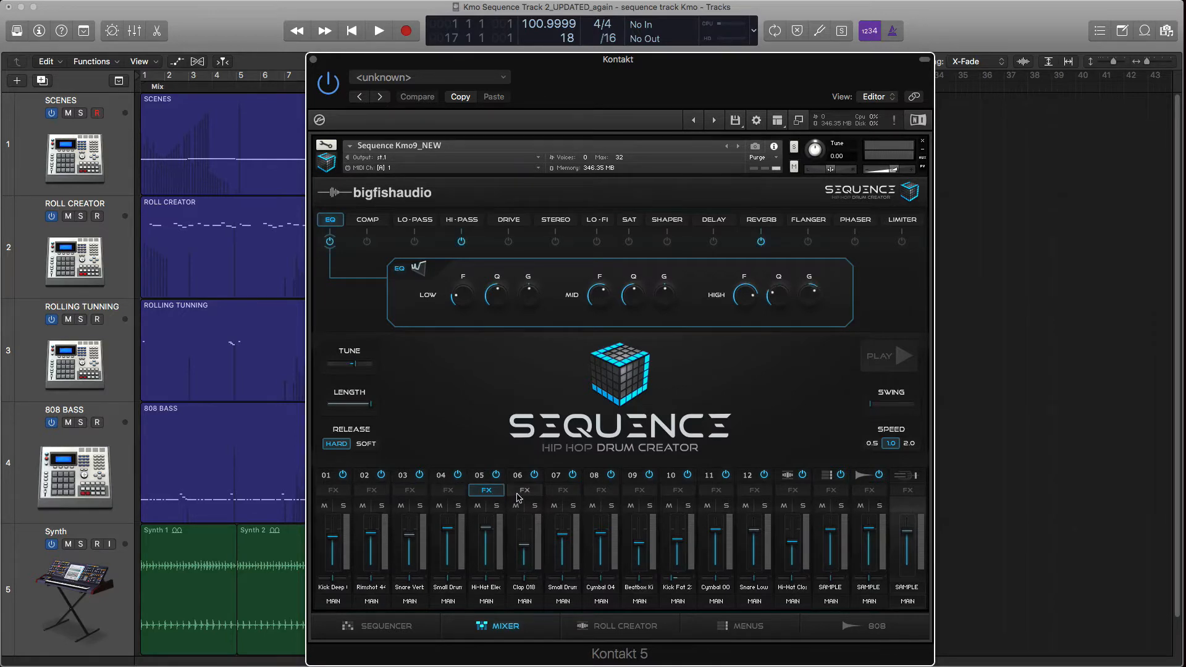
click(523, 493)
click(564, 493)
click(602, 492)
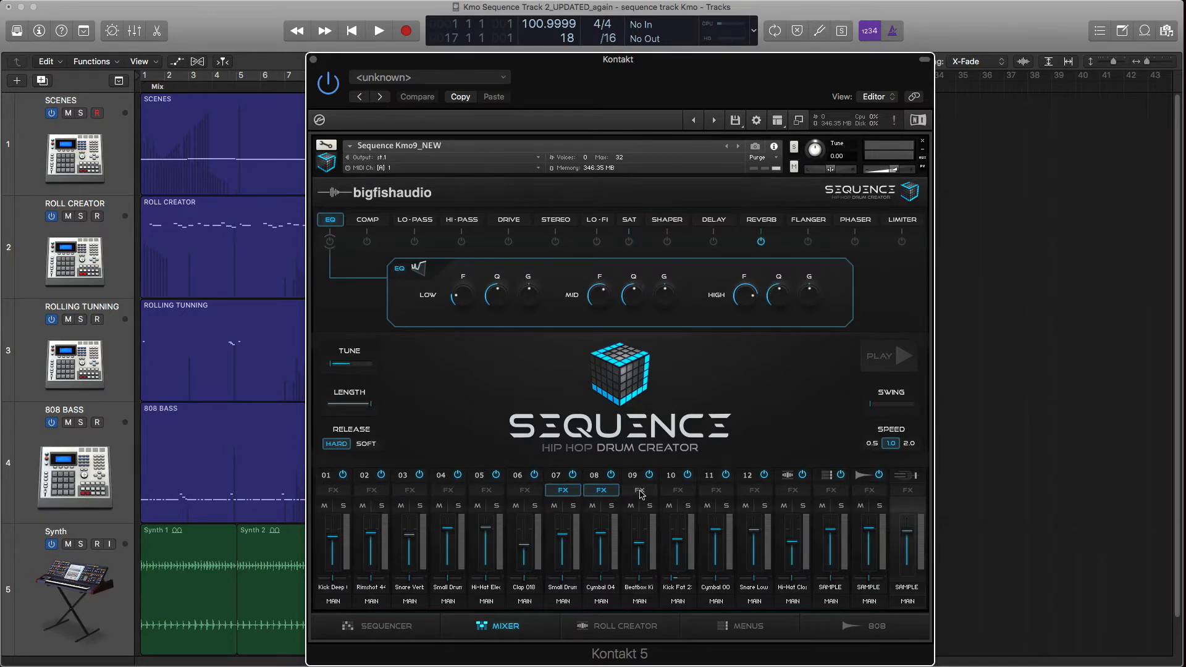
click(640, 491)
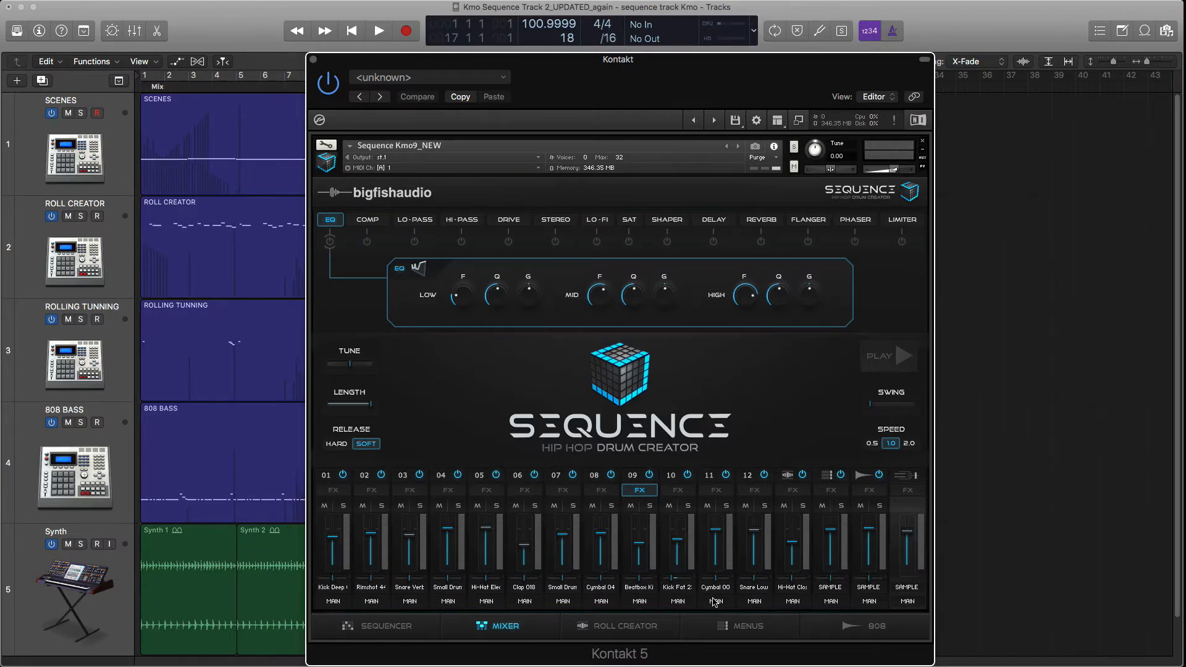
- Try switching mixer channels 03, 04, 07 and 11 off and back on
click(726, 475)
click(419, 474)
click(458, 474)
click(573, 474)
click(457, 474)
click(571, 476)
- Show the Rimshot and Kick Deep channel effects, and view the Kick Deep 06 sample editor in the Sequencer before closing it
click(372, 490)
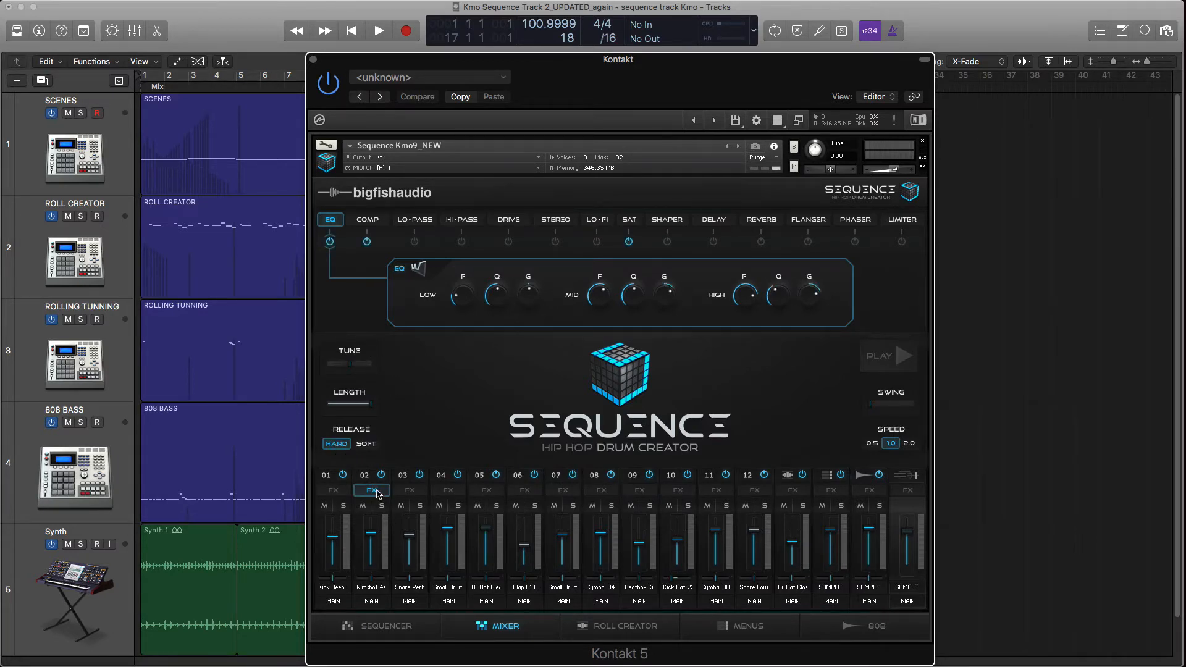
click(331, 490)
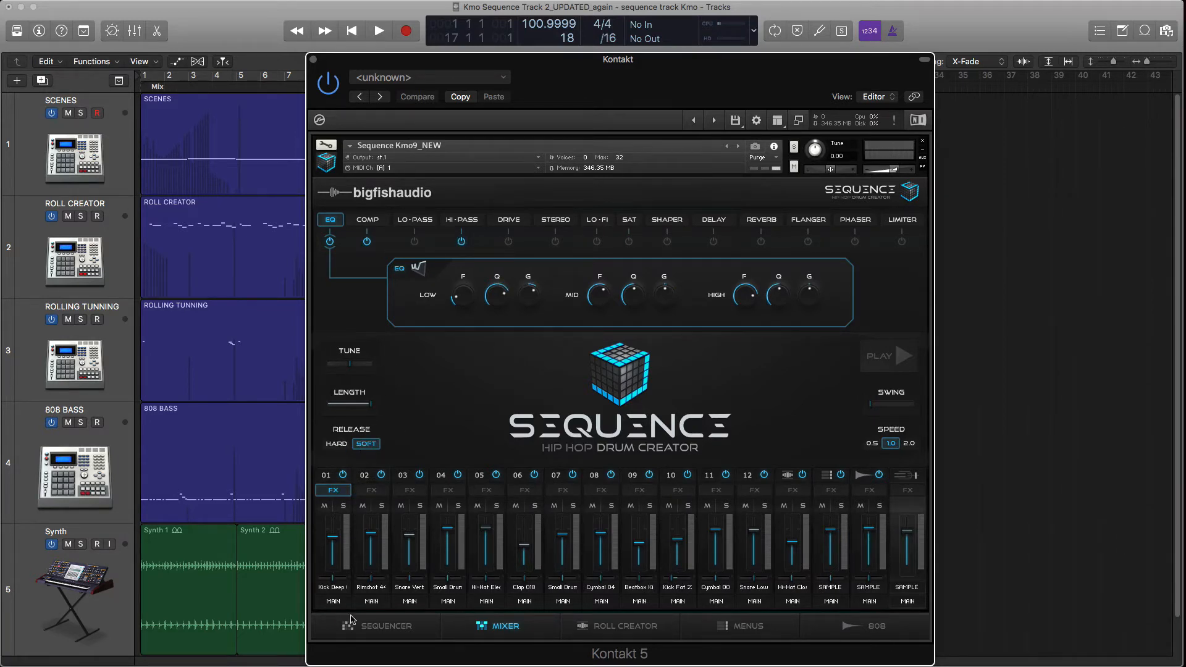
click(374, 629)
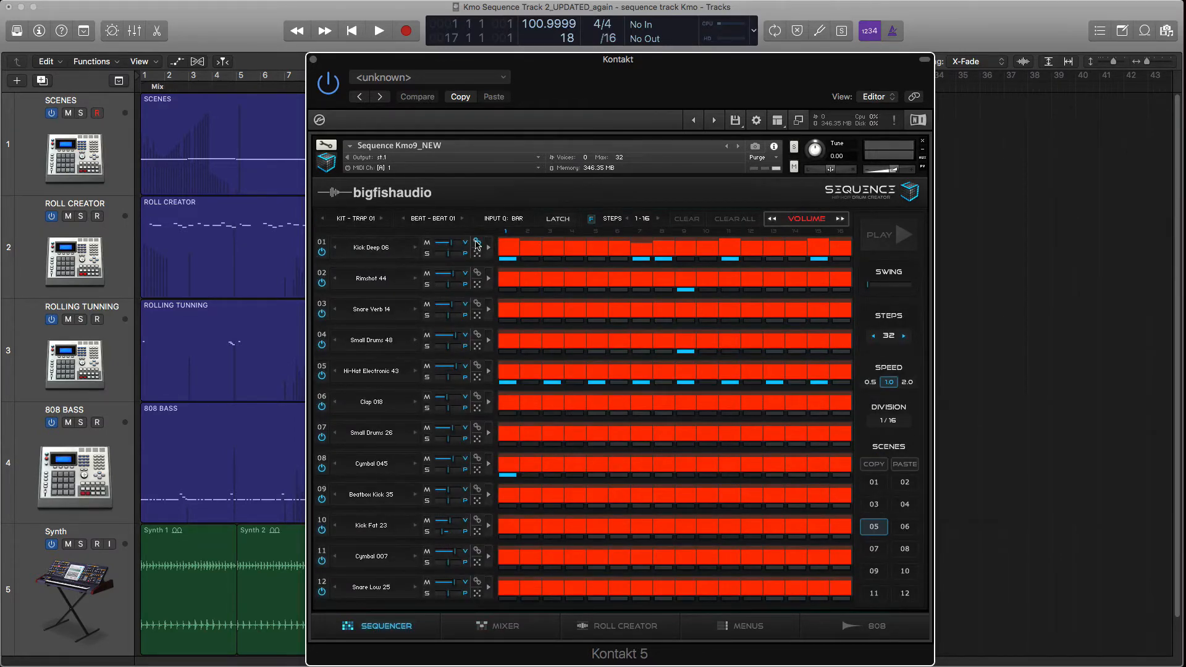
click(477, 243)
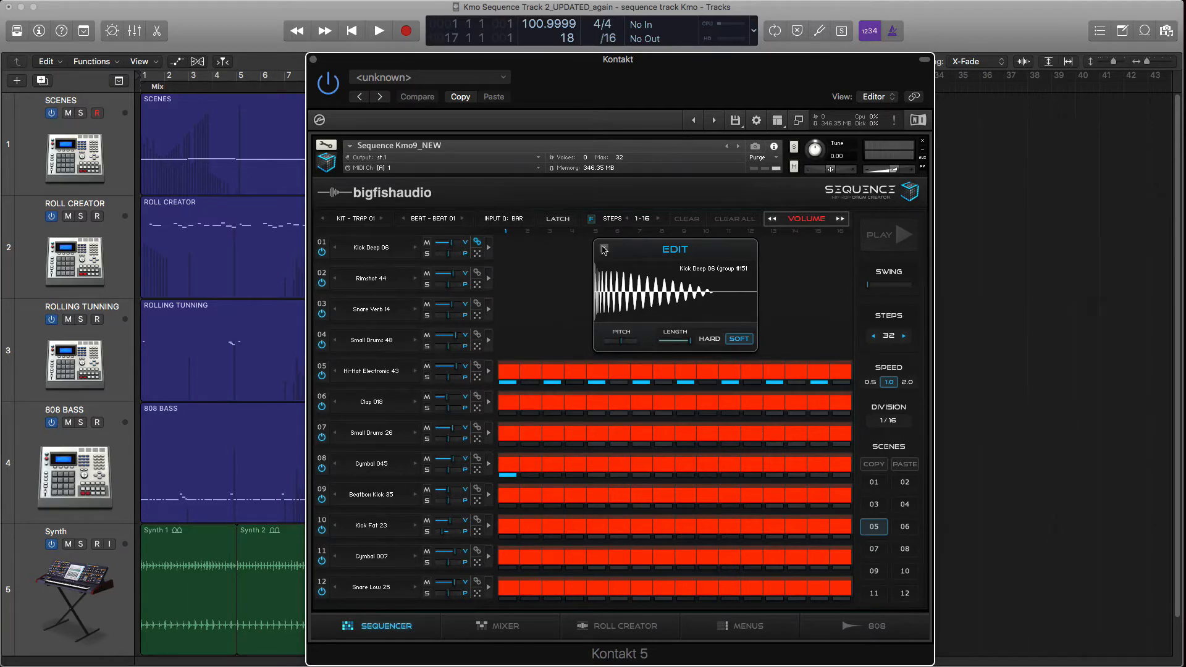
click(604, 248)
- In the Mixer, try the Kick Deep channel's length and Hard release settings, restoring full length and Soft release
click(520, 637)
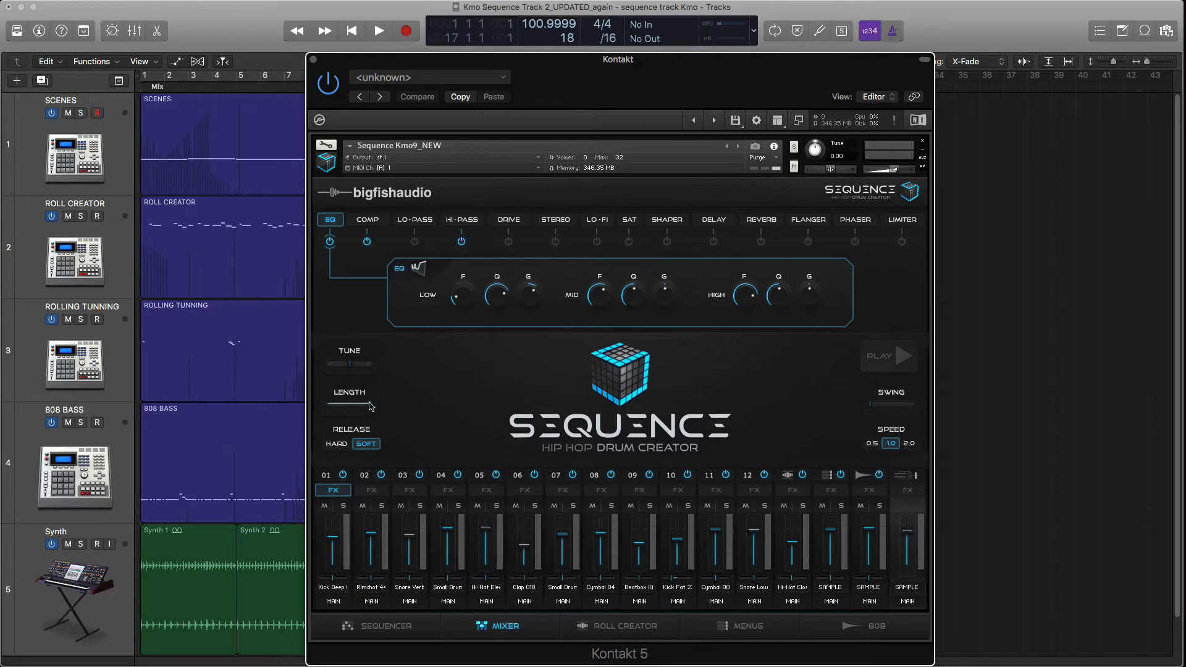
mouse_move(368, 407)
mouse_down()
mouse_move(350, 407)
mouse_move(384, 412)
mouse_up()
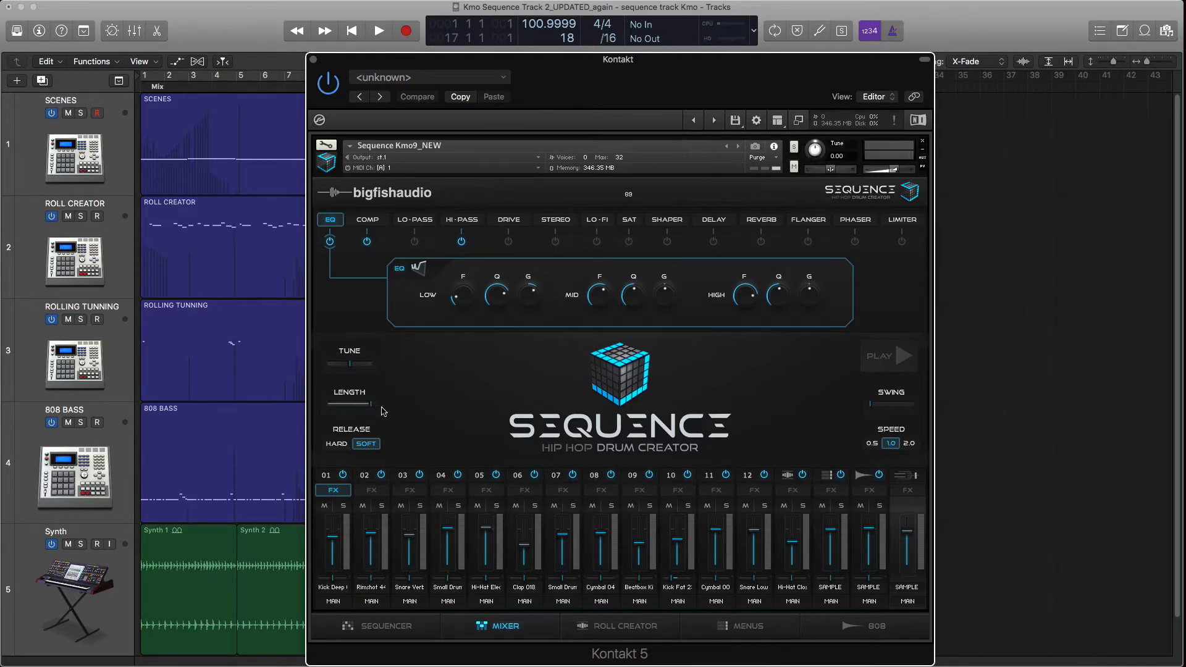
click(337, 443)
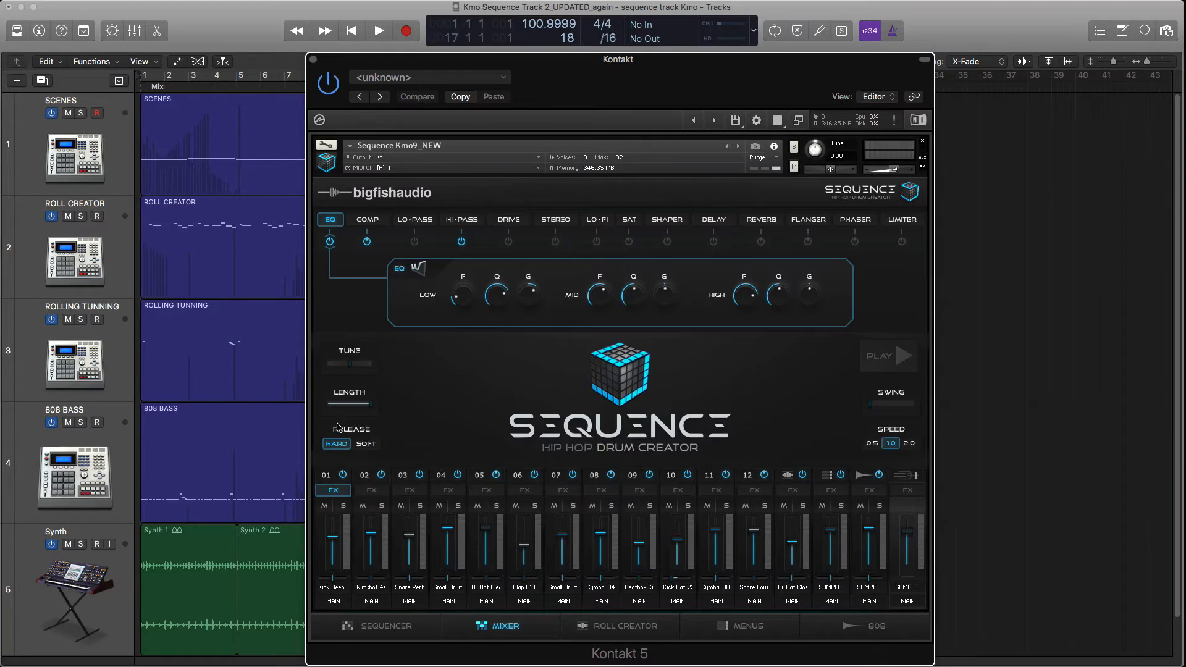
click(366, 445)
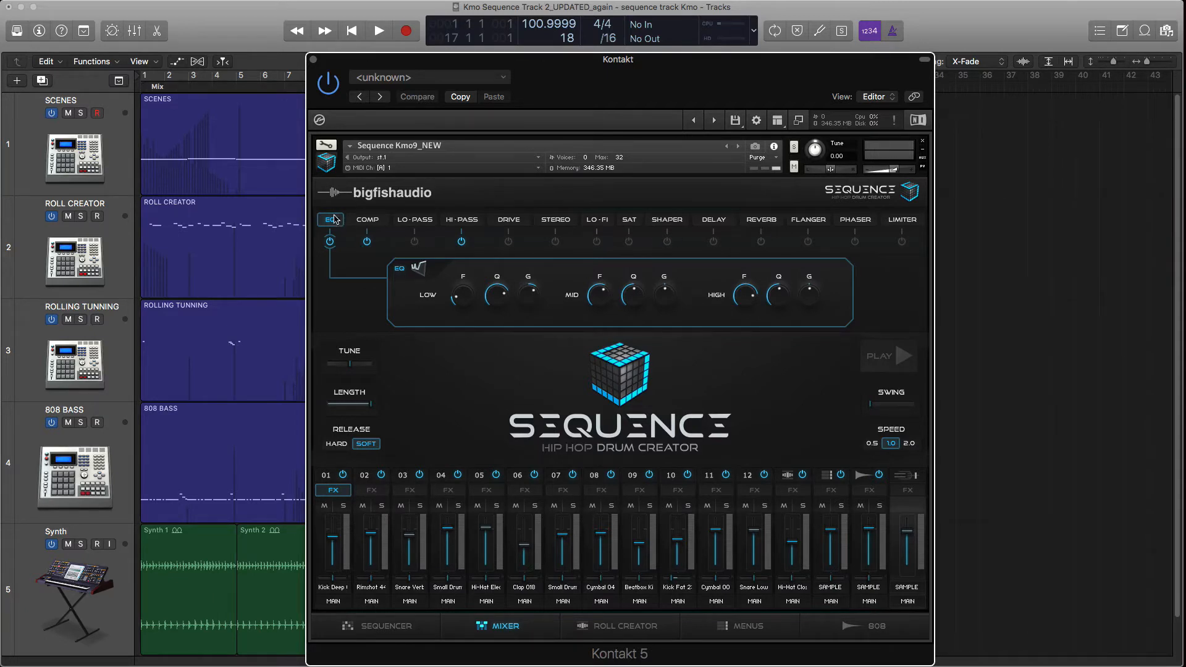
- Examine the Kick Deep channel's compressor, lo-pass, hi-pass, drive, stereo, lo-fi, saturation, shaper, delay and reverb controls
click(364, 220)
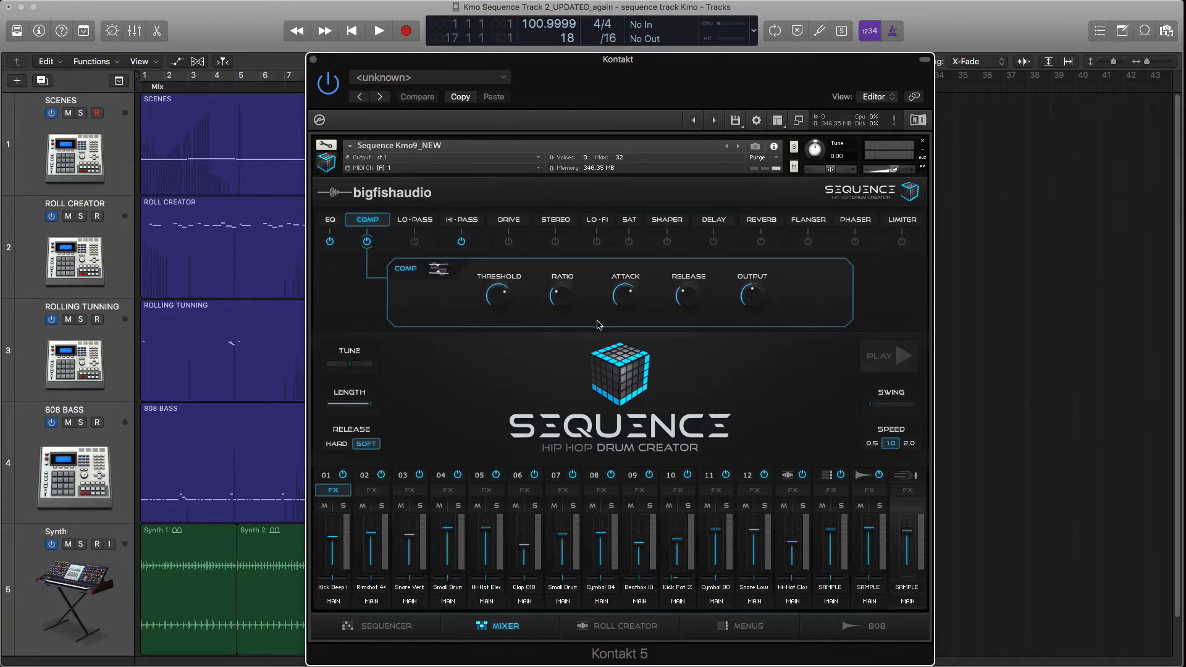
click(425, 219)
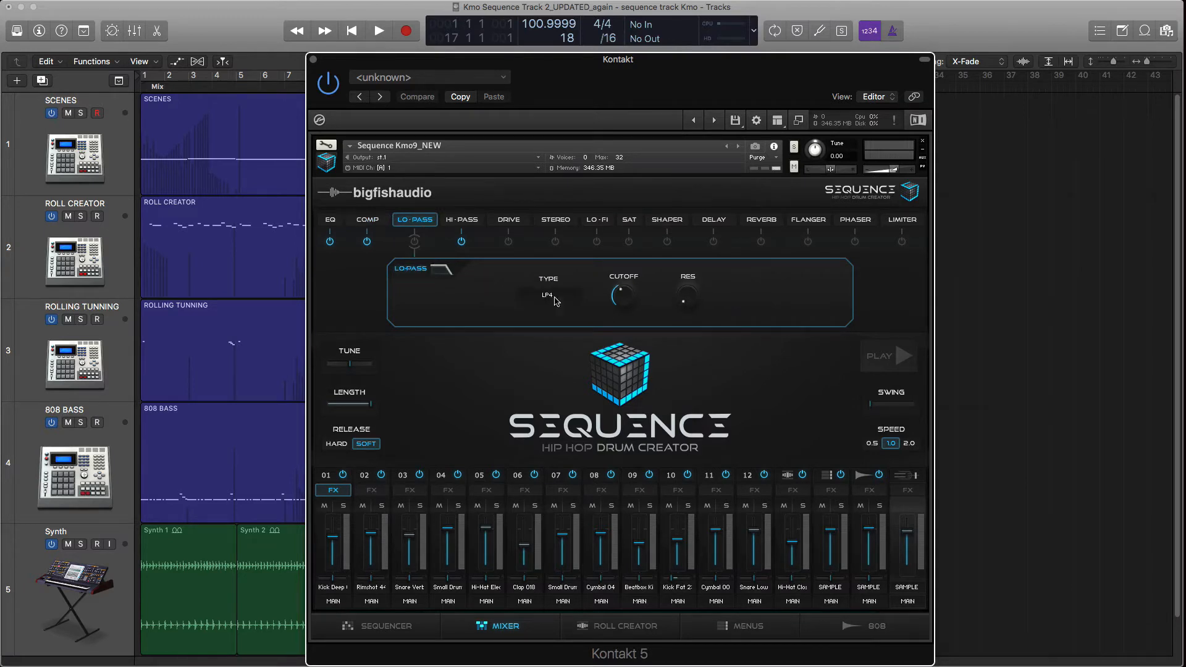
click(467, 225)
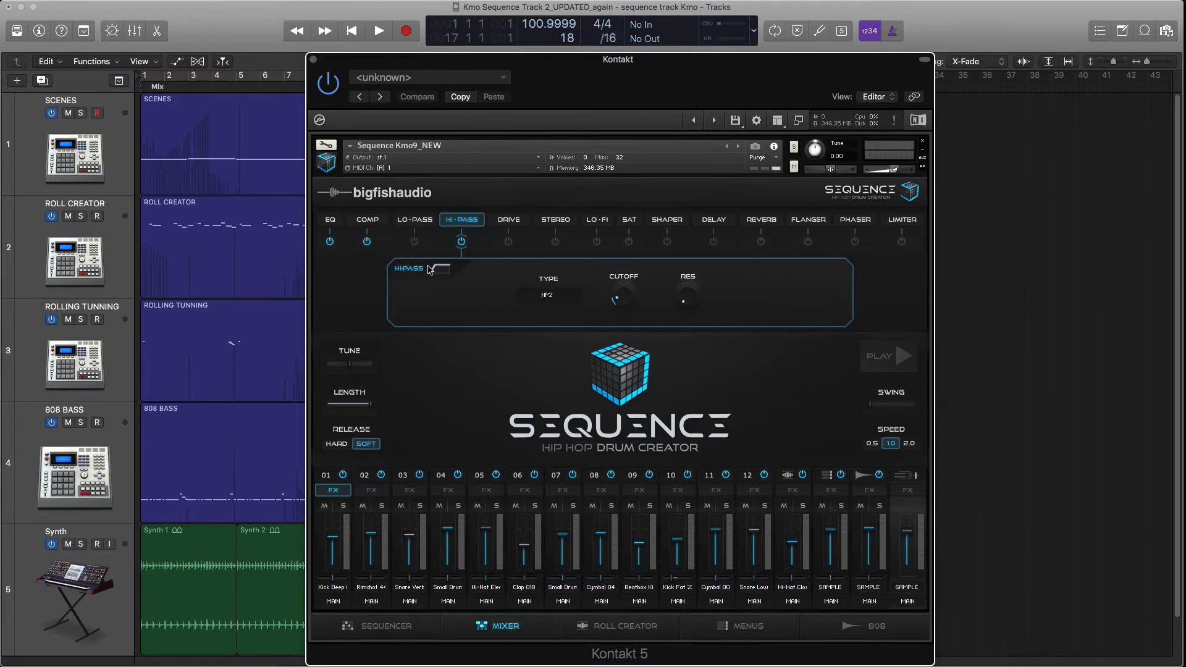
click(505, 223)
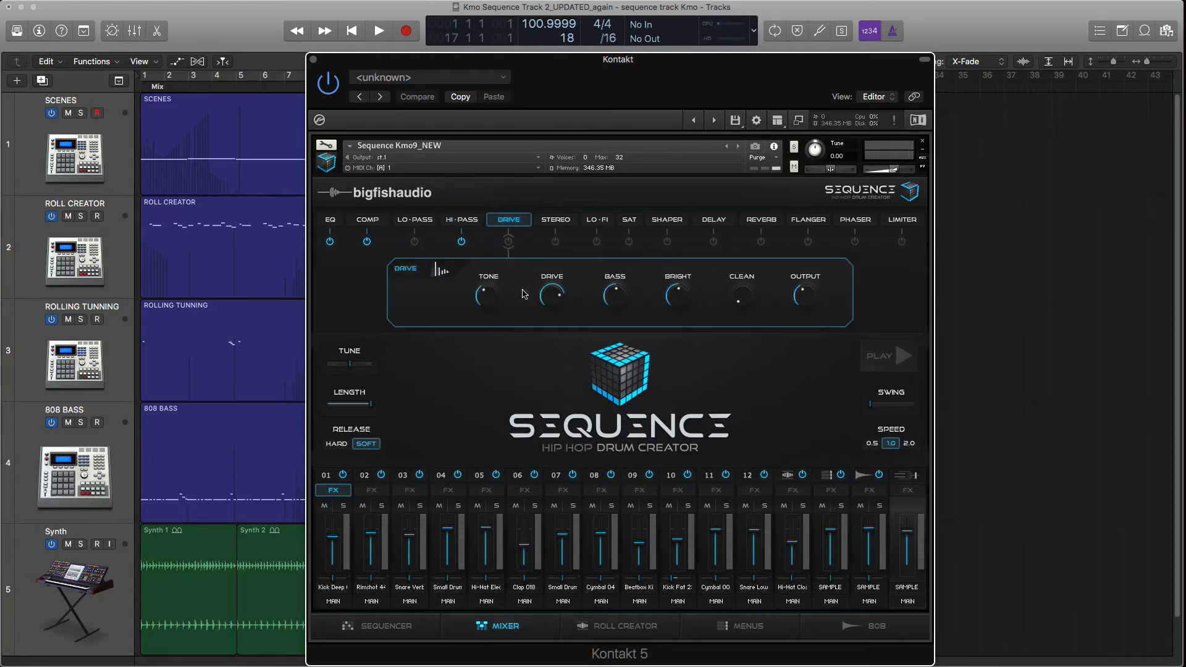
click(556, 221)
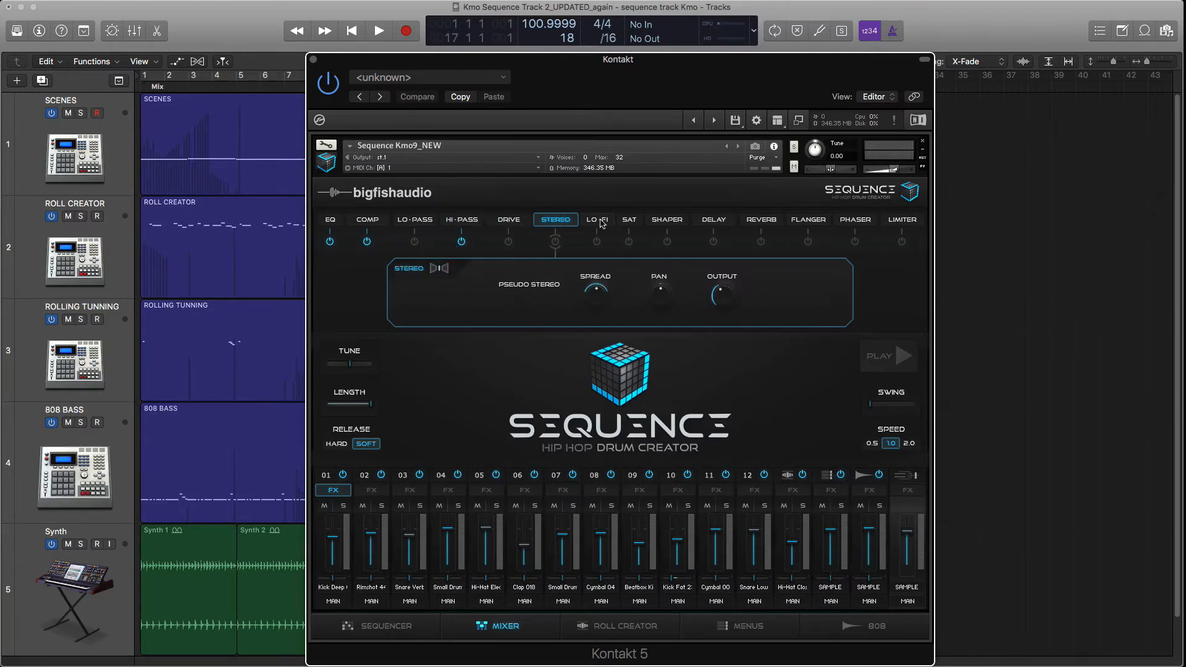
click(597, 221)
click(629, 221)
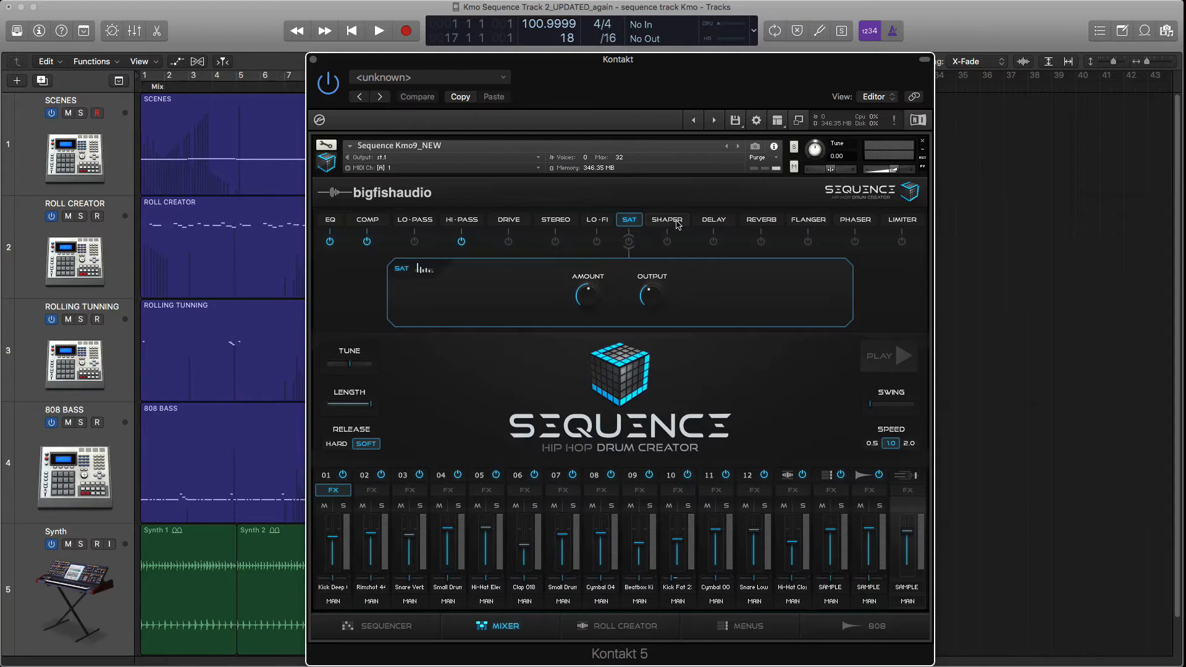
click(677, 224)
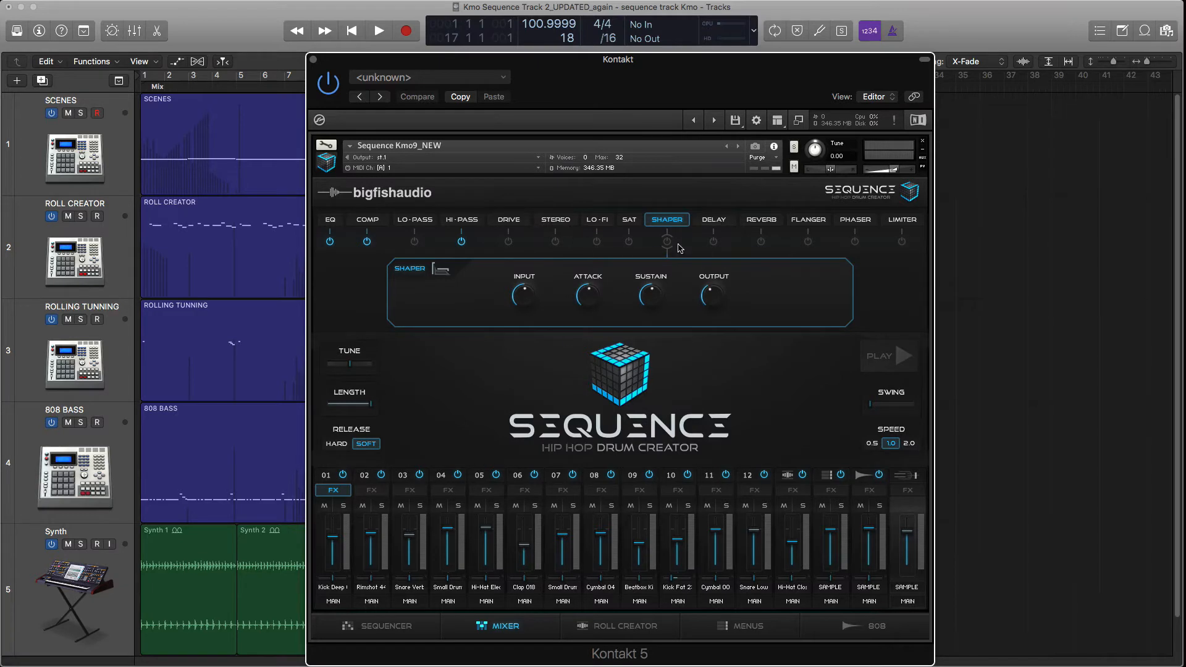
click(714, 222)
click(761, 221)
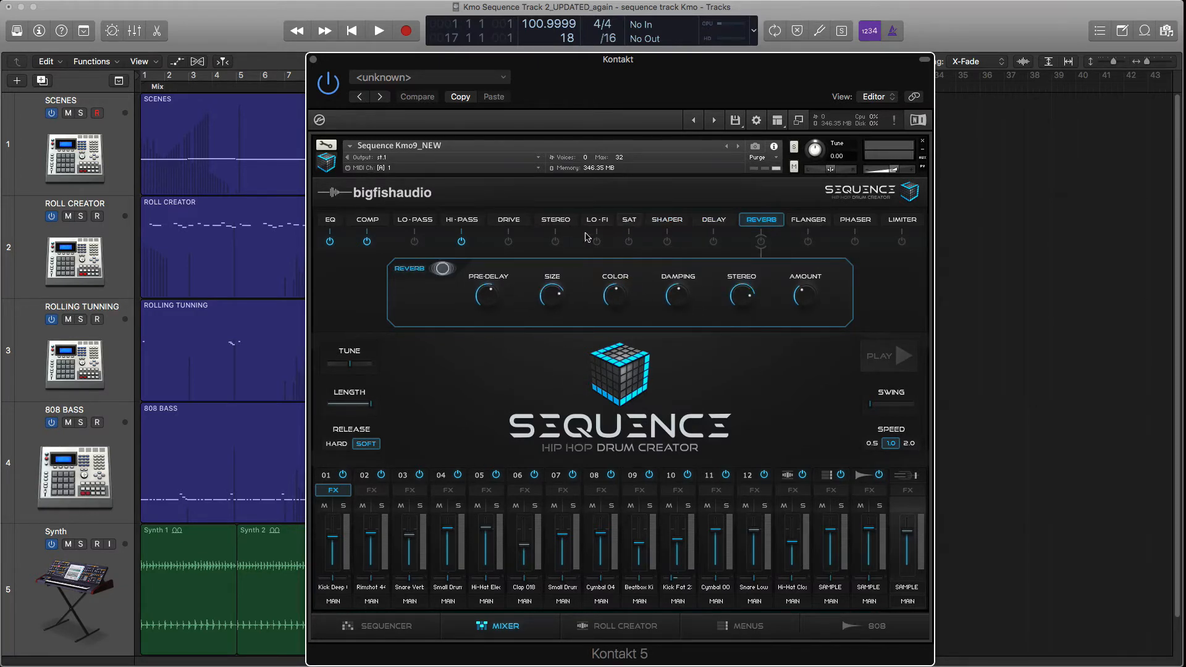
- Bypass the Kick Deep channel's EQ and compressor, and set its active hi-pass filter to type HP4
click(368, 219)
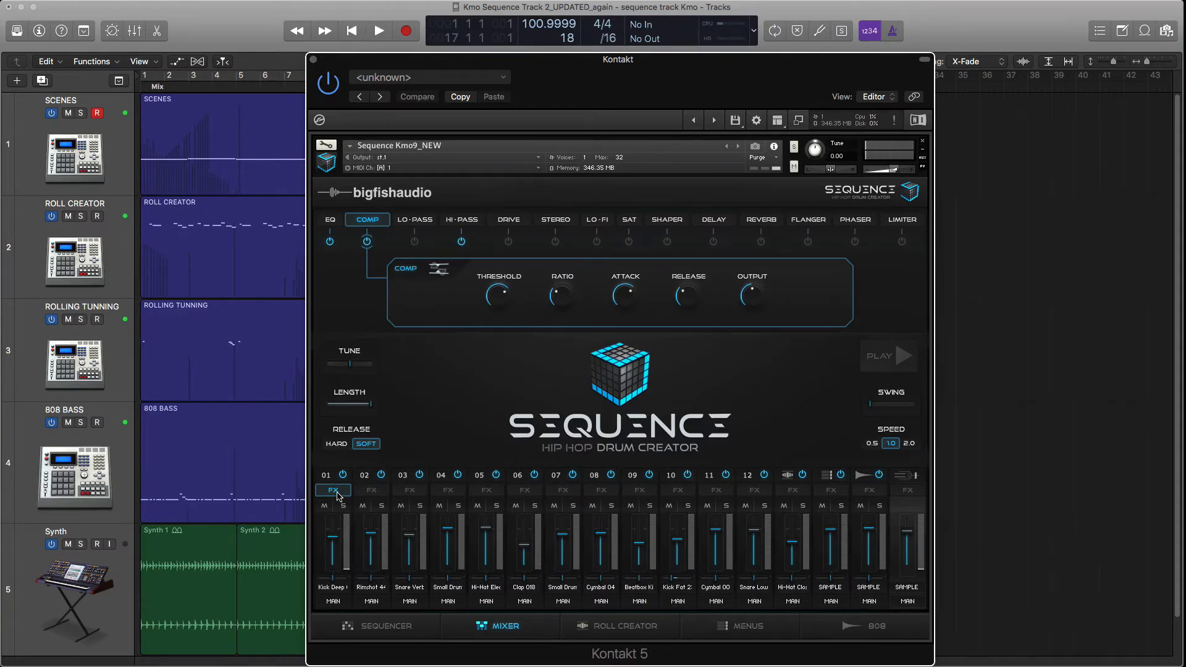
click(367, 242)
click(462, 242)
click(468, 223)
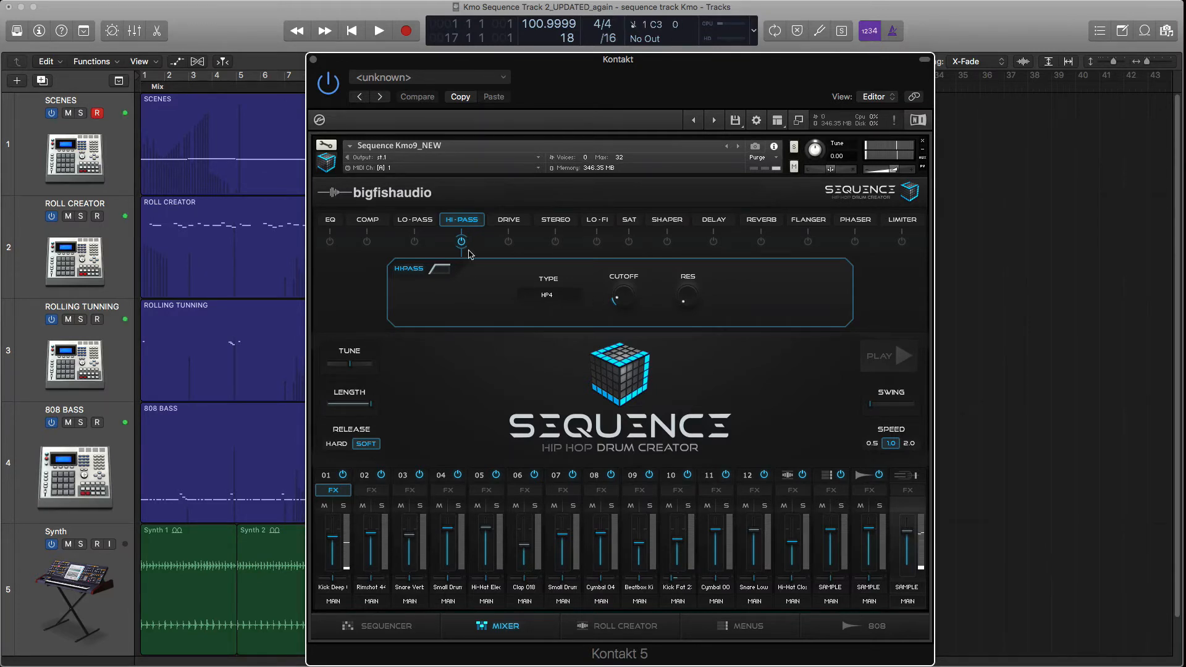
- Re-enable the EQ and compressor on the Kick Deep channel and show its EQ settings
click(331, 221)
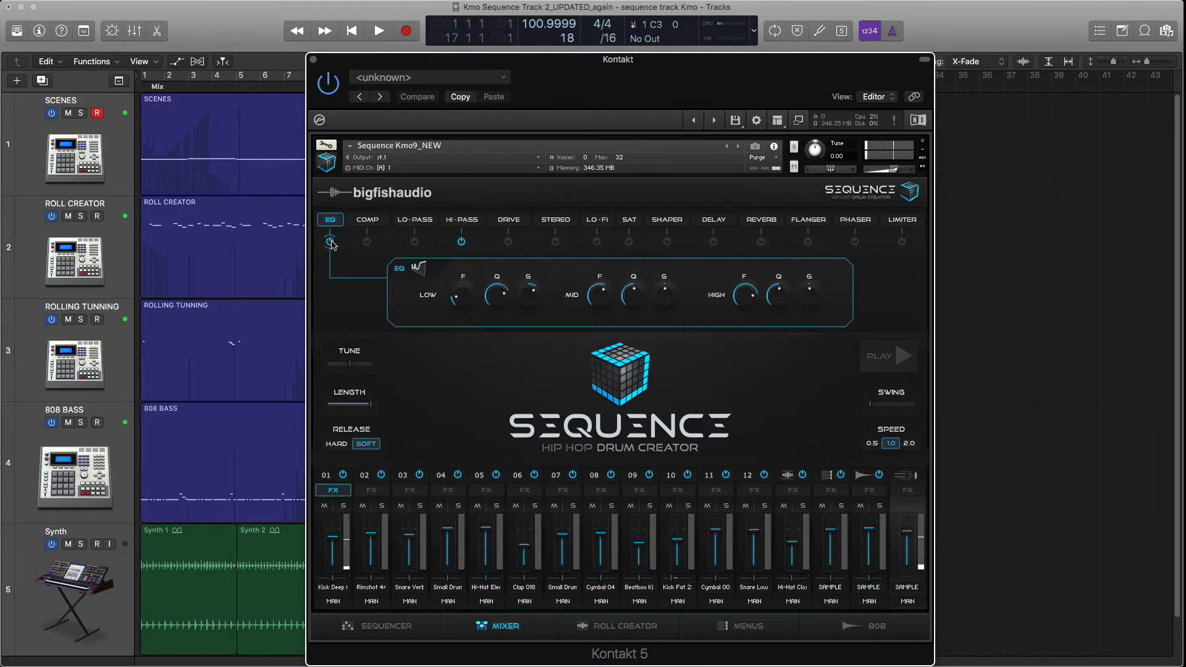
click(378, 225)
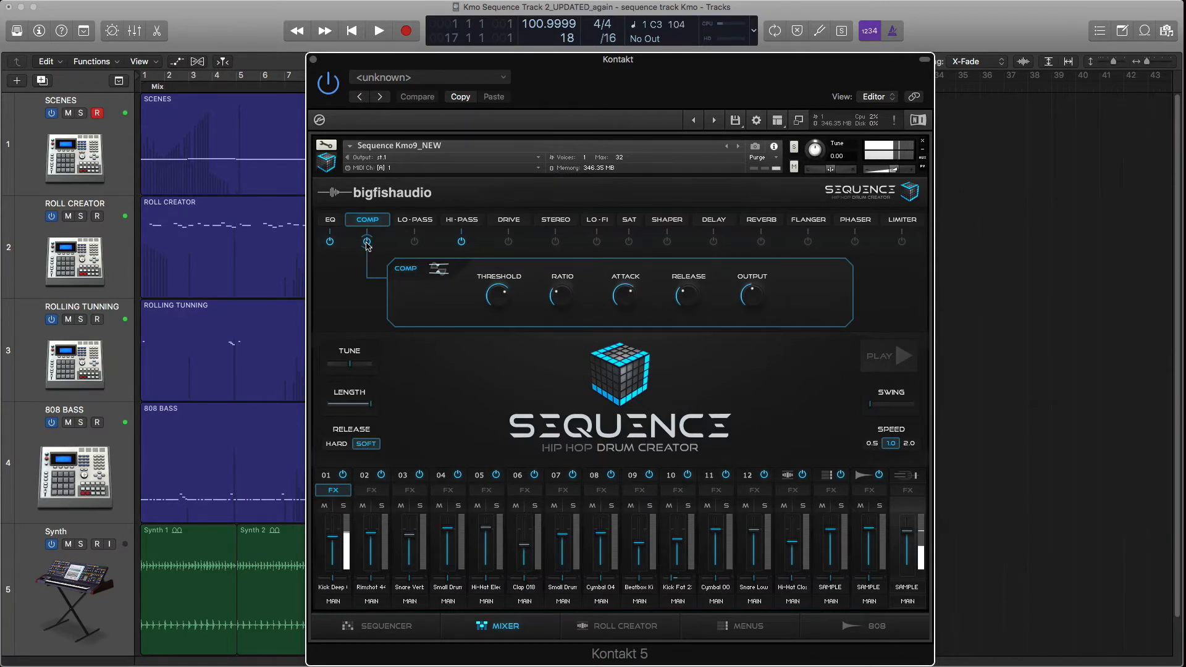
click(330, 221)
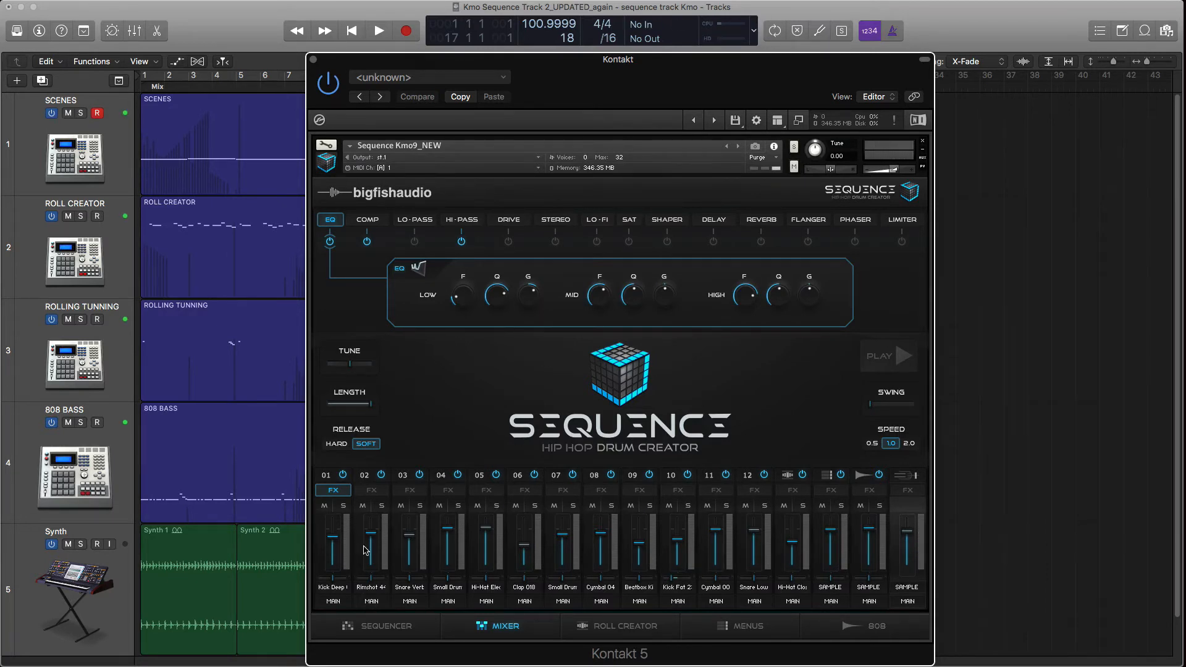
- Compare which effects are active on the Rimshot and Snare Verb mixer channels, ending with the Rimshot channel selected
click(371, 490)
click(413, 491)
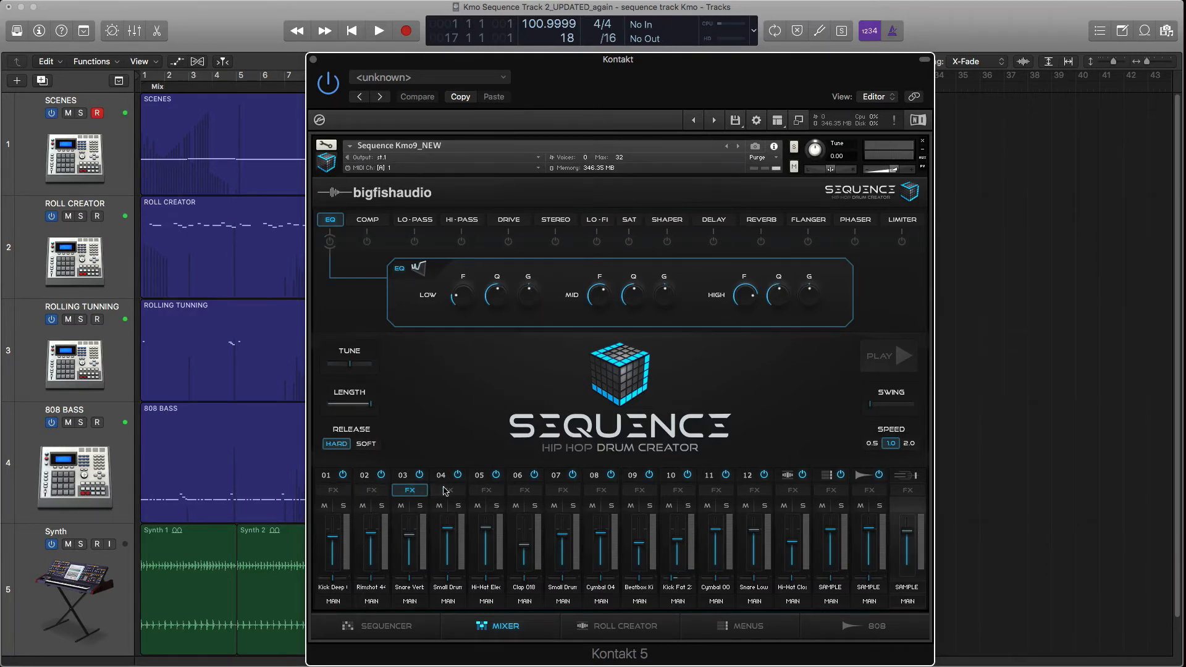
click(380, 491)
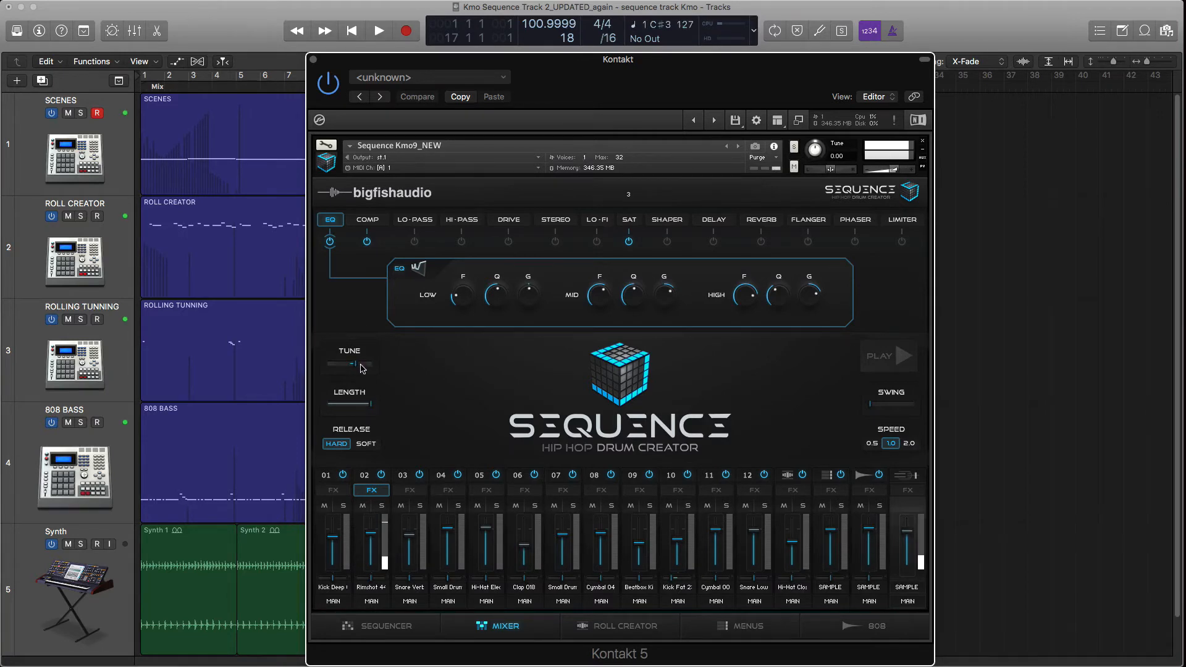
- Try the Rimshot channel's shortest length and Soft release, restoring Hard release and full length
drag(371, 404, 329, 408)
click(366, 443)
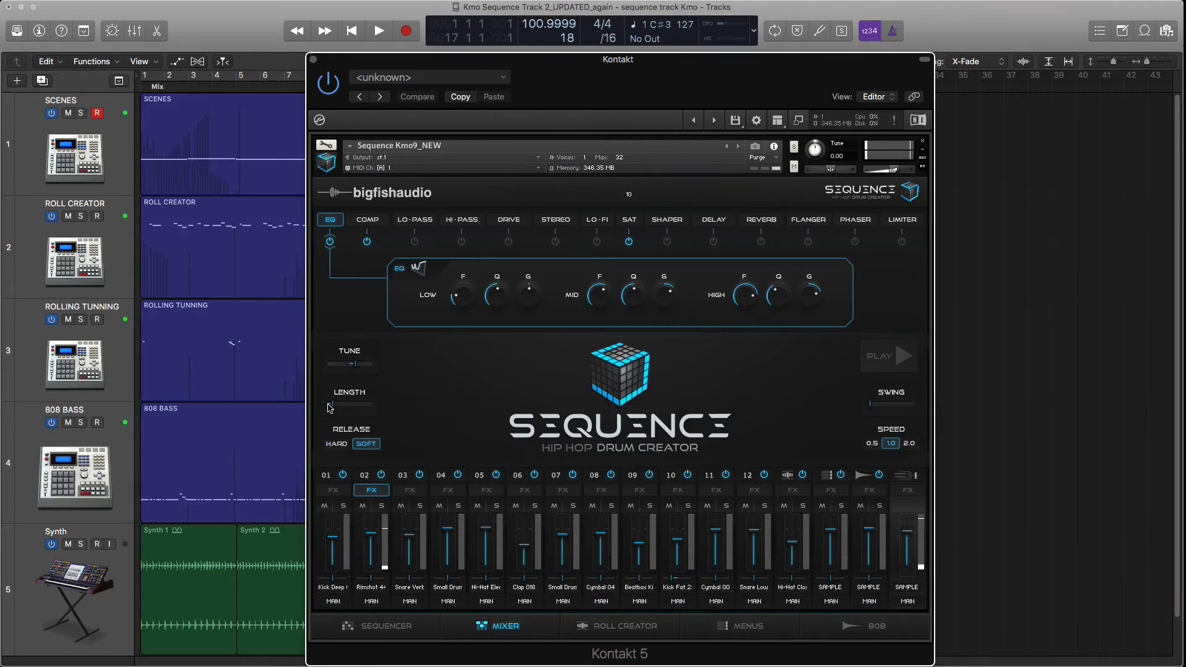
click(337, 444)
drag(338, 408, 402, 413)
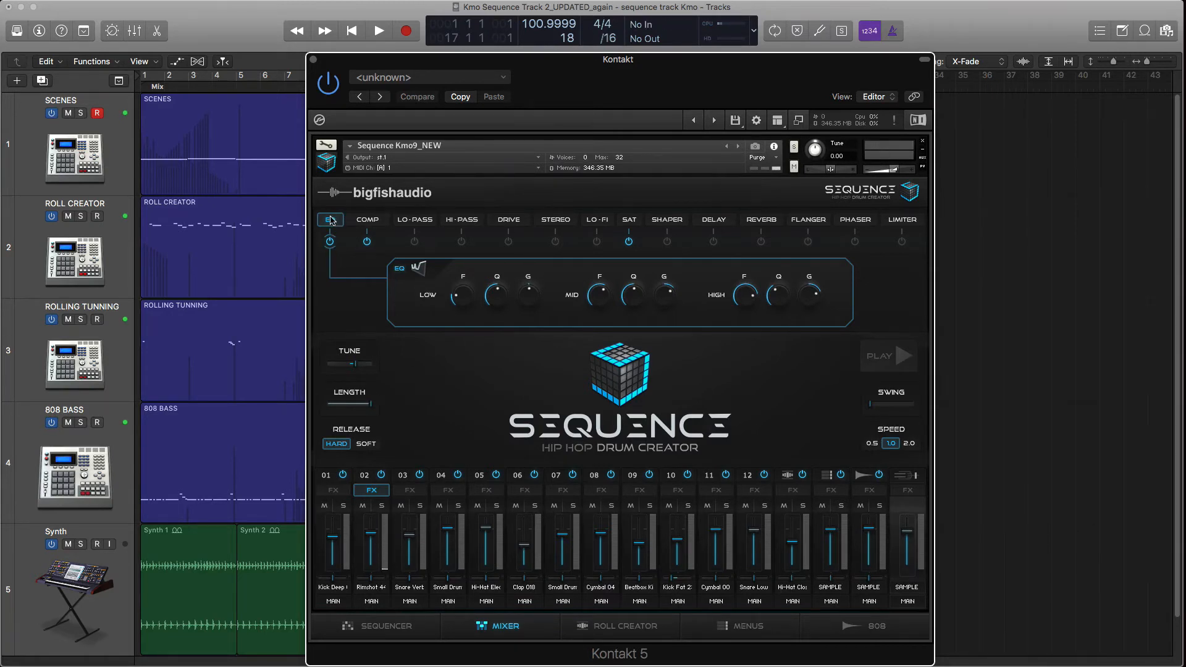
- Toggle the Rimshot channel's EQ off and on, and examine its compressor and saturation controls
click(329, 241)
click(330, 243)
click(374, 220)
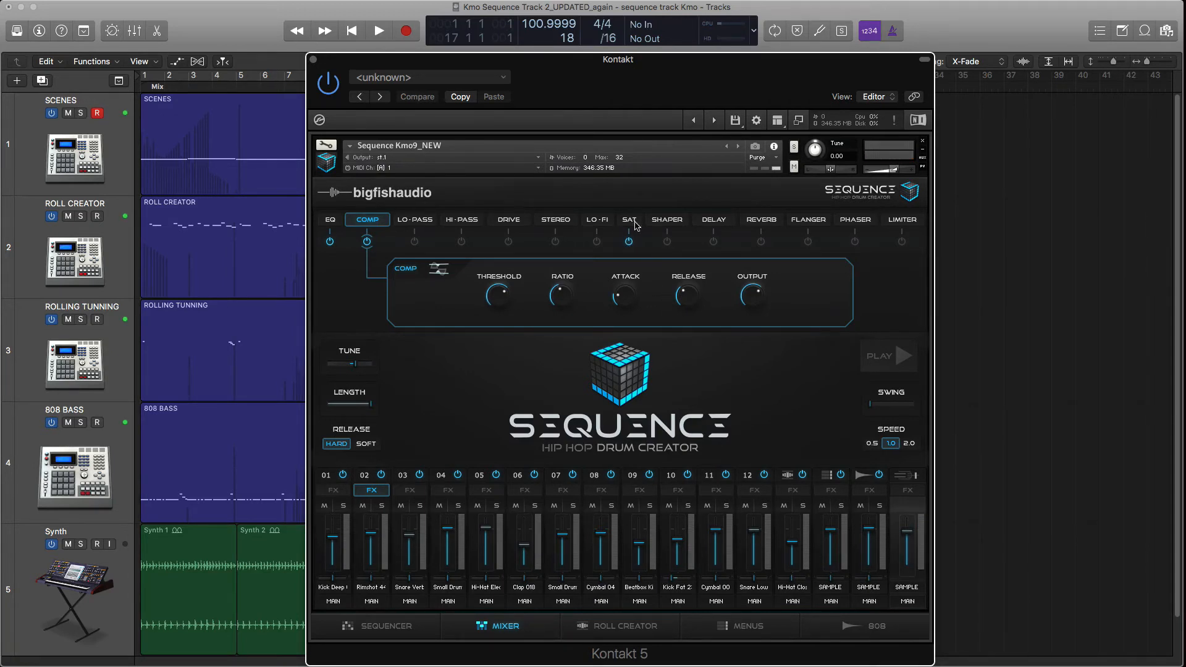
click(631, 221)
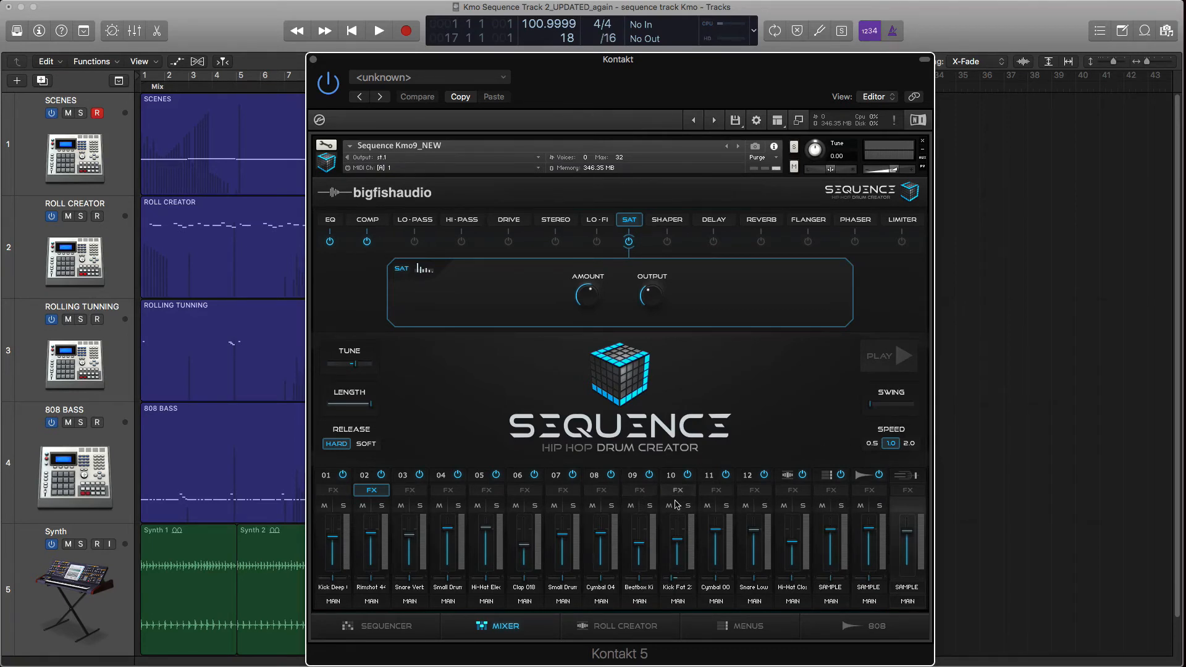
- Examine the master channel's compressor, saturation and limiter controls
click(907, 490)
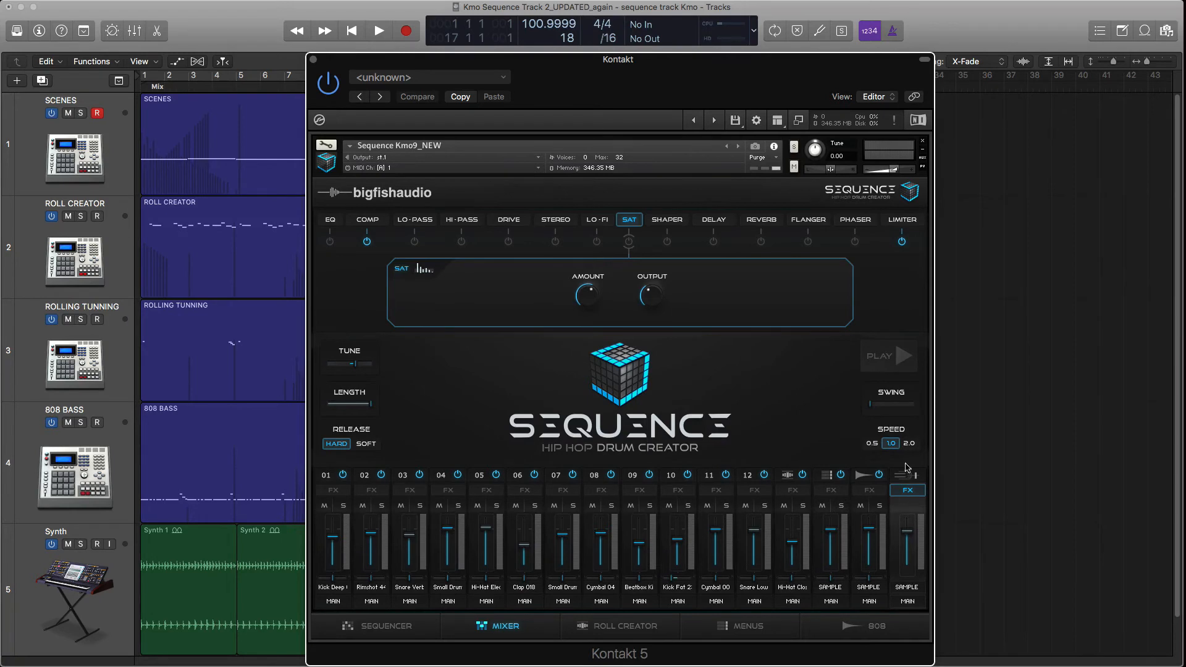
click(369, 220)
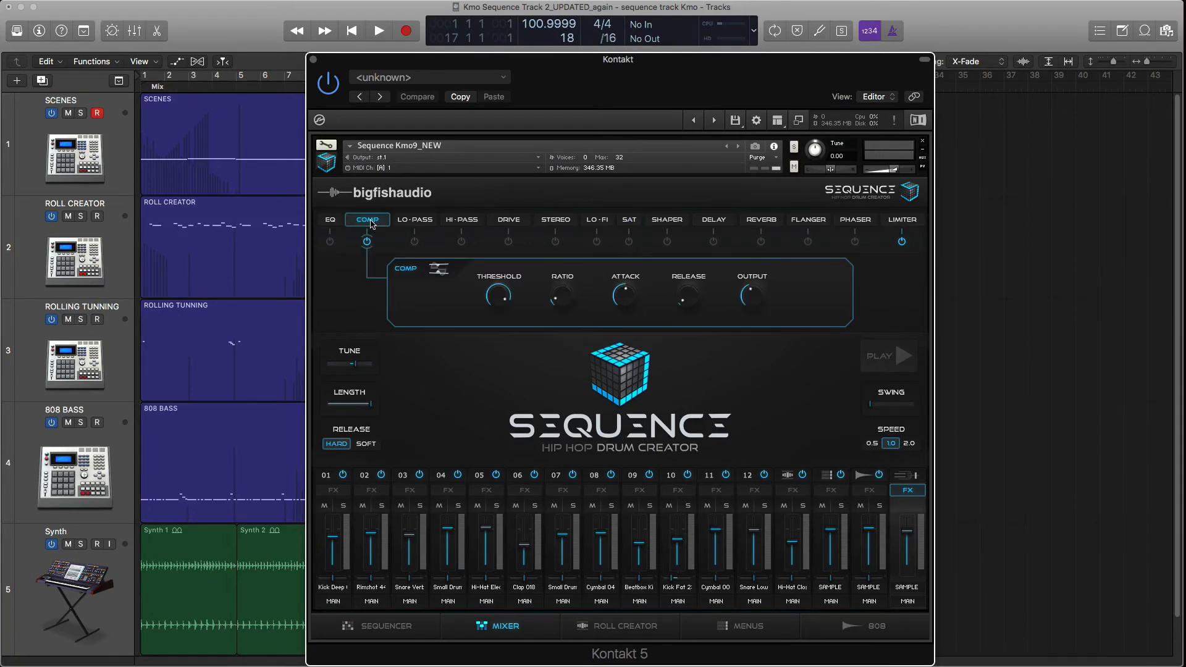
click(608, 220)
click(627, 221)
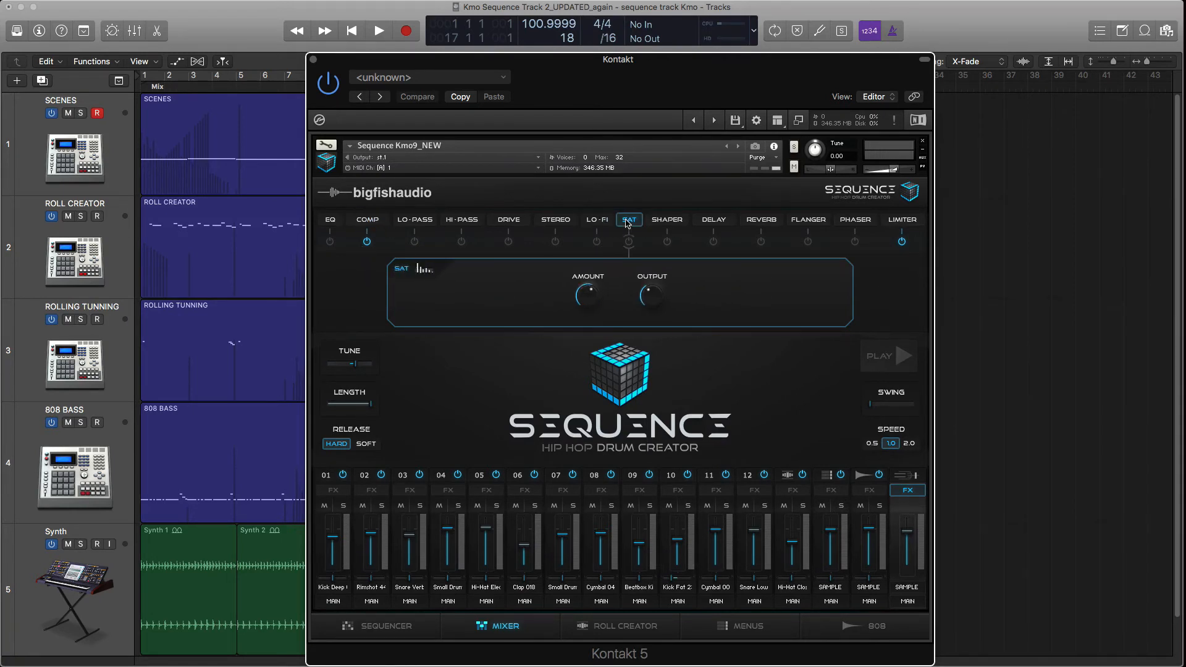
click(904, 225)
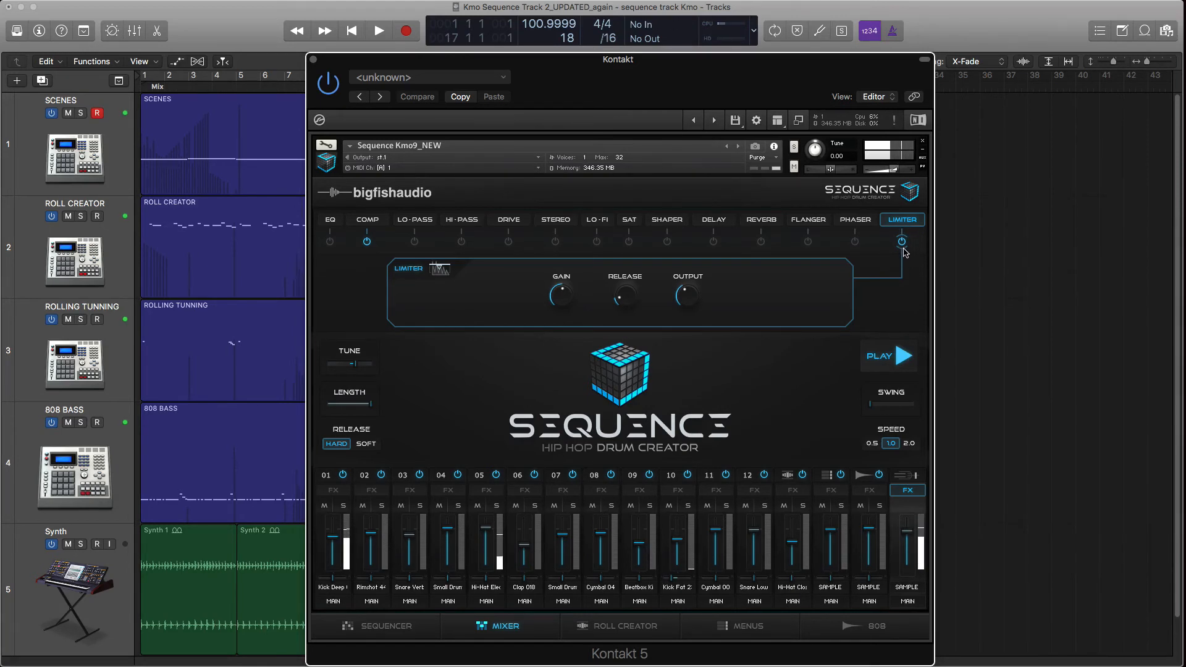
- During playback, bypass the master channel's limiter and compressor, re-enable both, and turn on its saturation
click(902, 242)
click(367, 243)
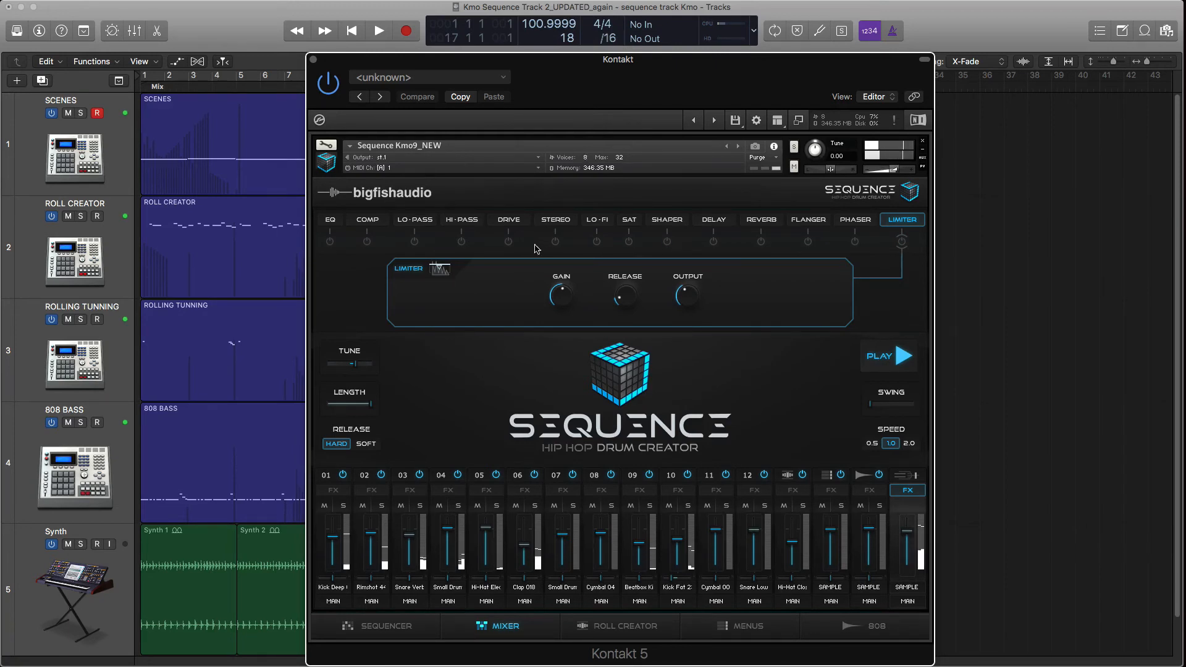
click(368, 242)
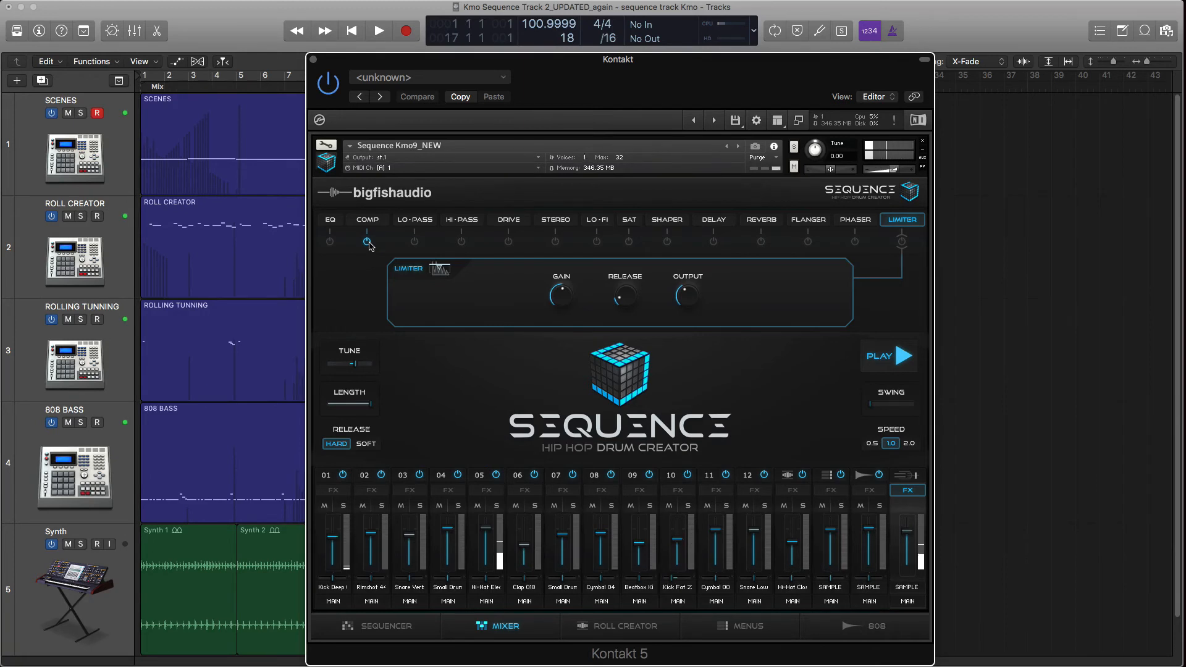
click(628, 244)
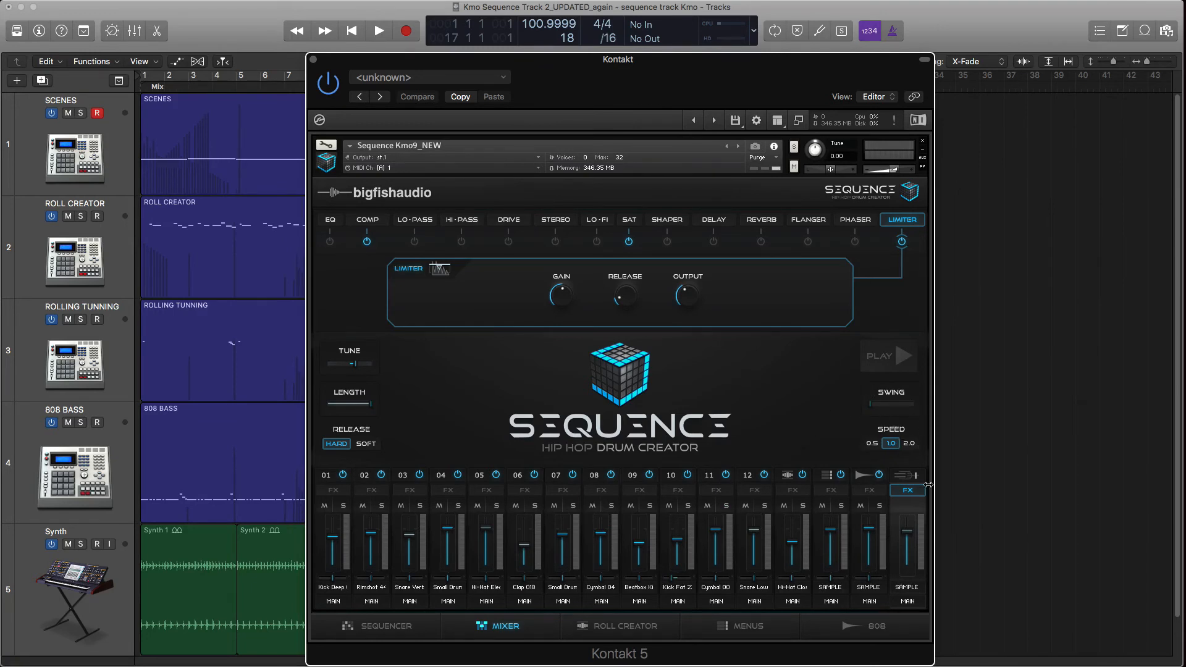
- View the active effects on the 808 and Beatbox Kick channels, and show the Sequencer page
click(870, 491)
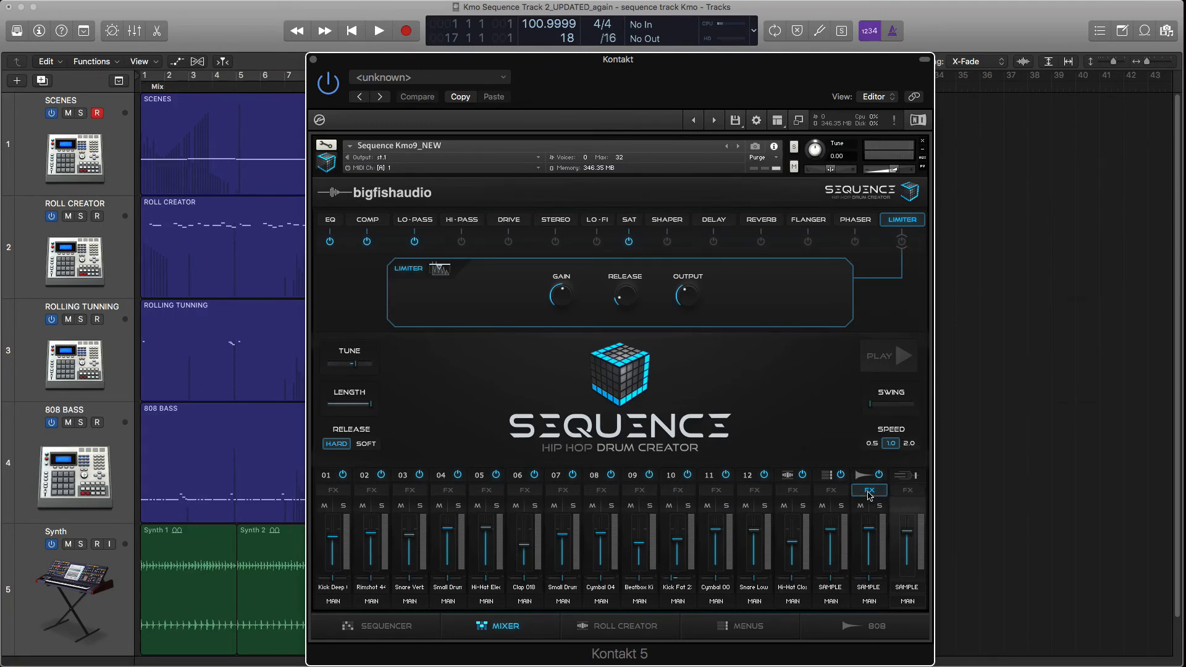
click(636, 492)
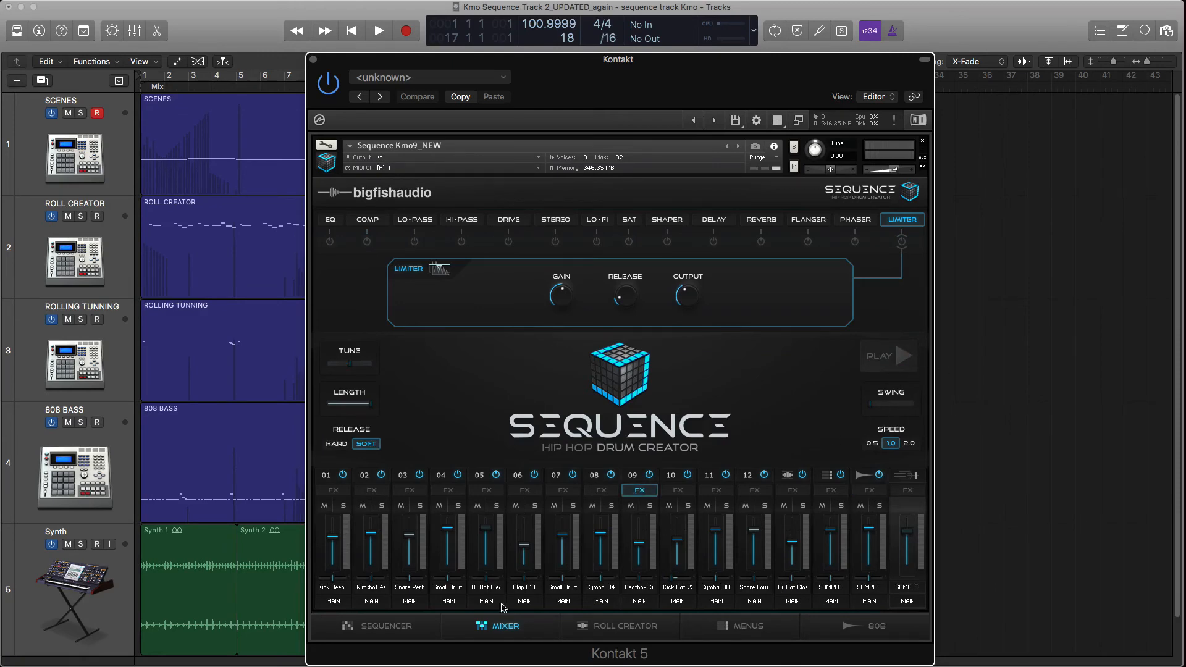
click(383, 627)
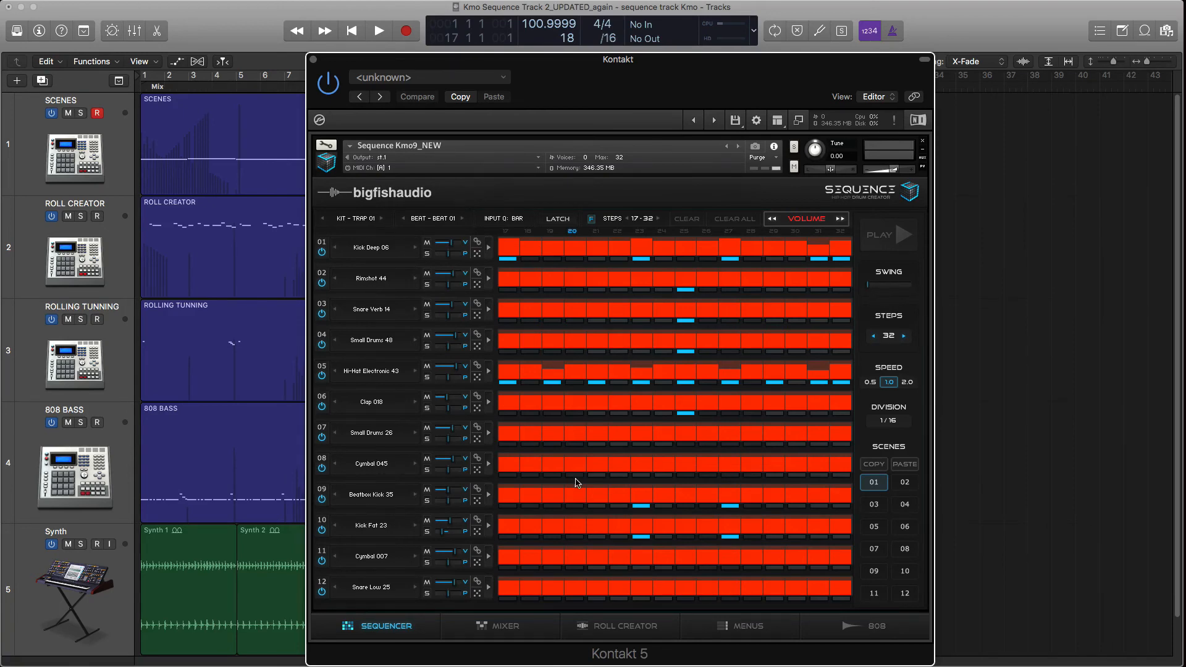
- Return to the Mixer and try maximum swing on the playing pattern, lowering it back to near minimum
click(522, 627)
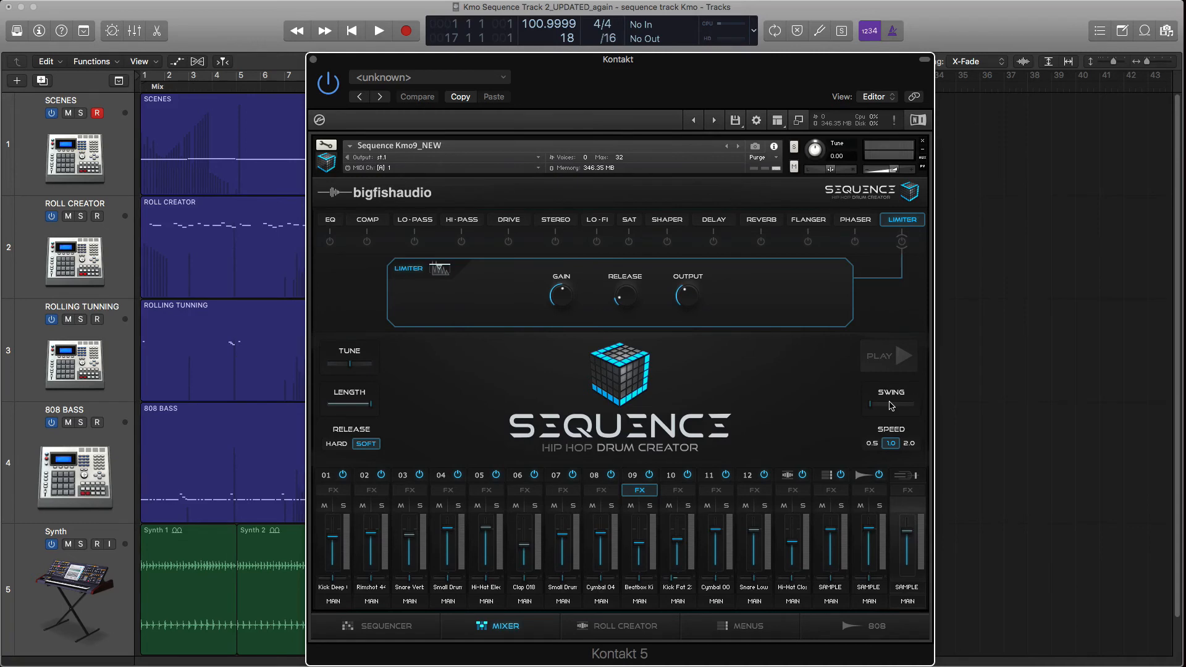
drag(875, 405, 927, 406)
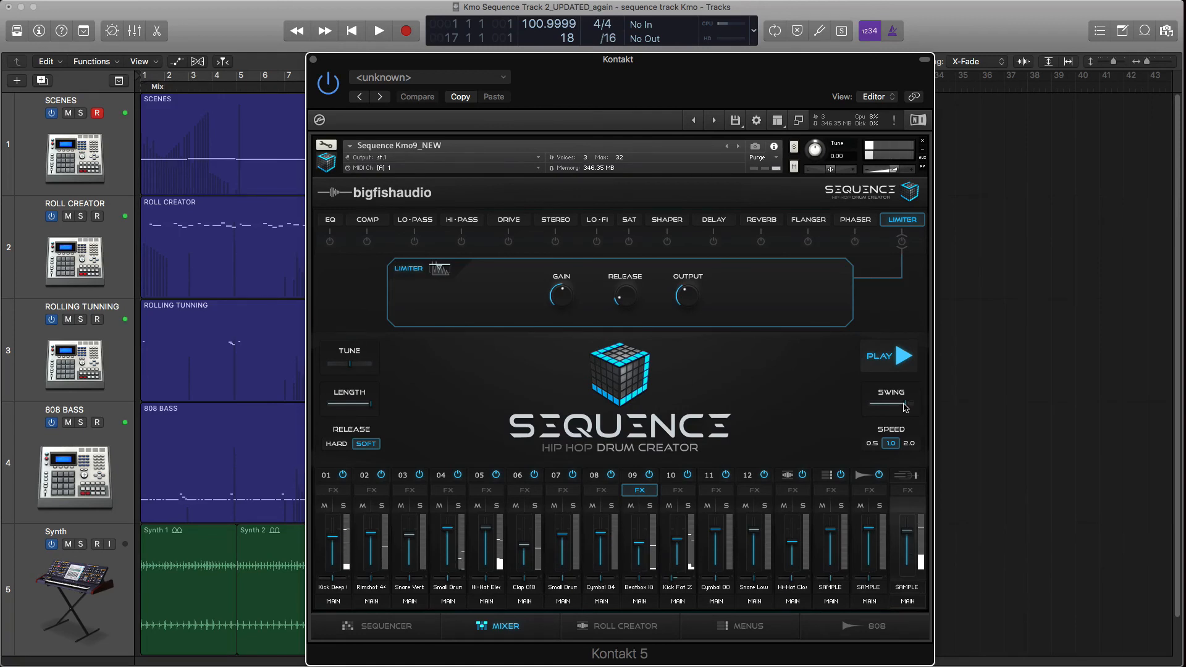
drag(905, 407, 862, 405)
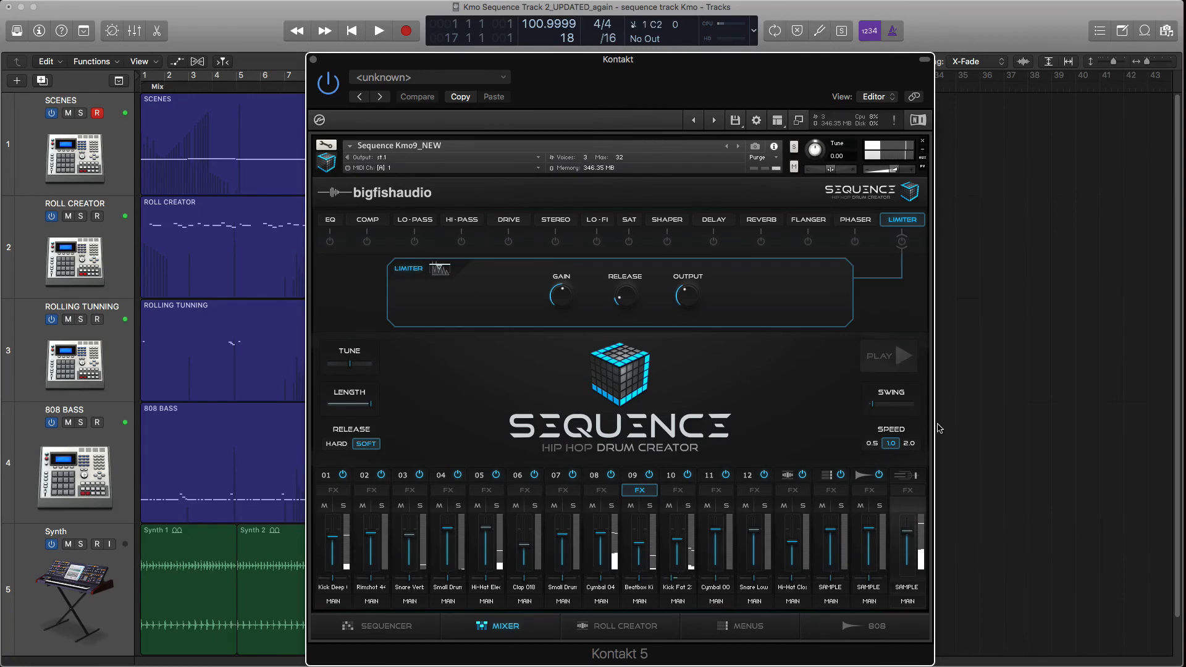
- Audition the pattern at playback speeds 0.5 and 2.0, returning the speed to 1.0 after each
click(873, 443)
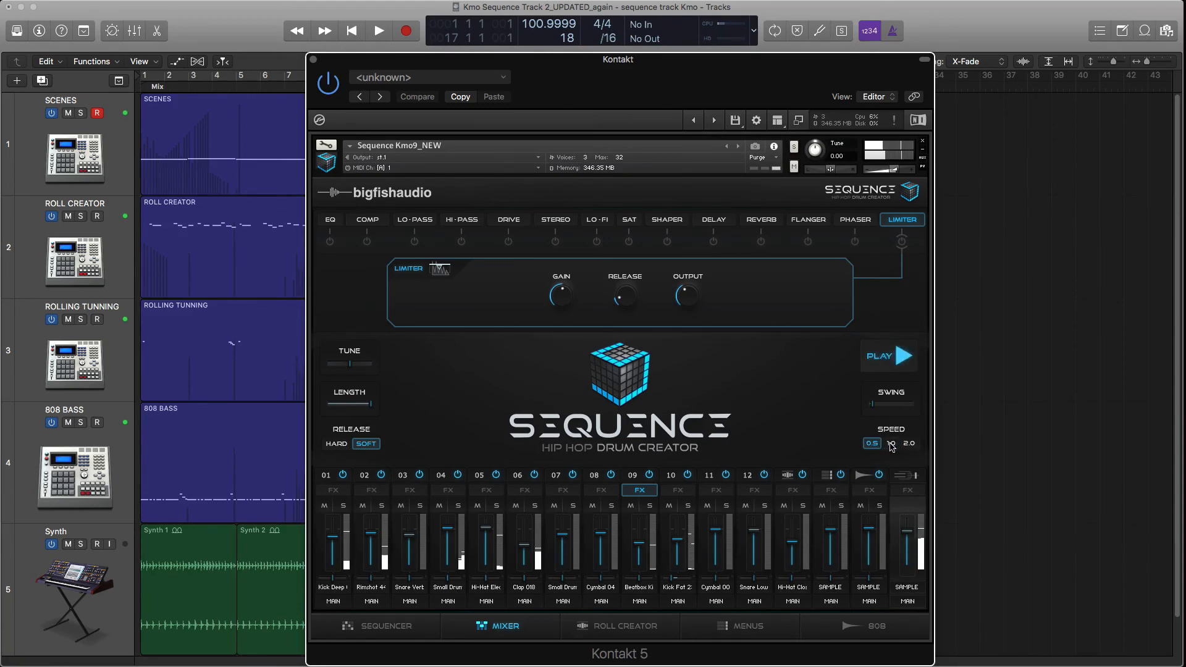
click(892, 444)
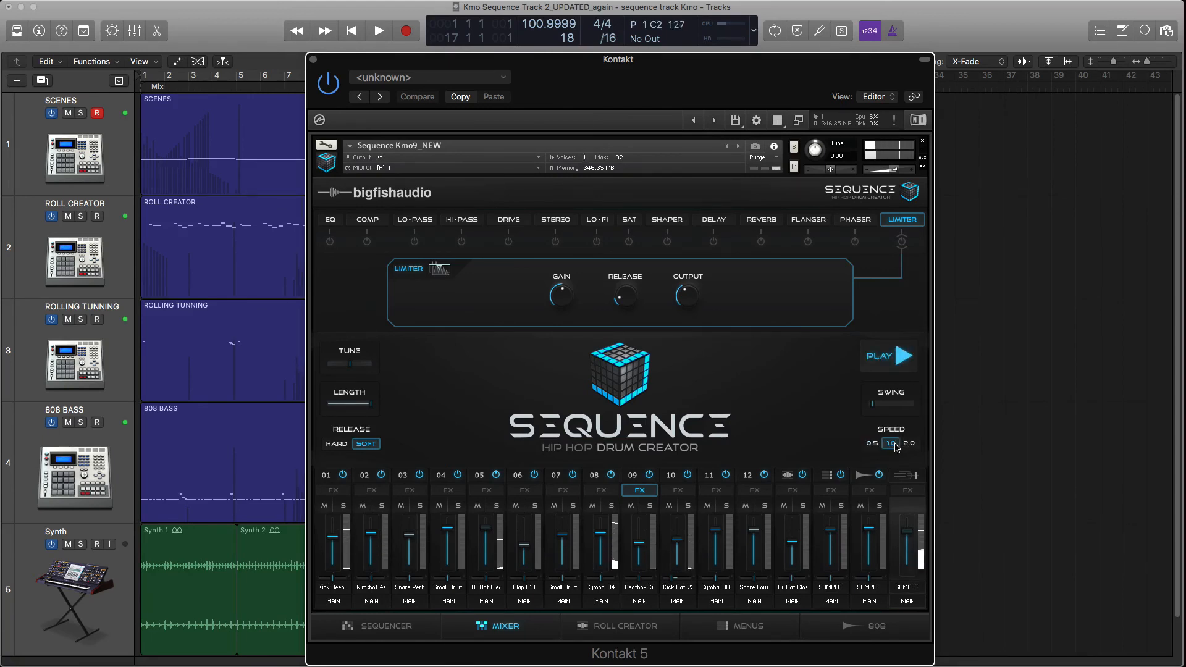
click(909, 444)
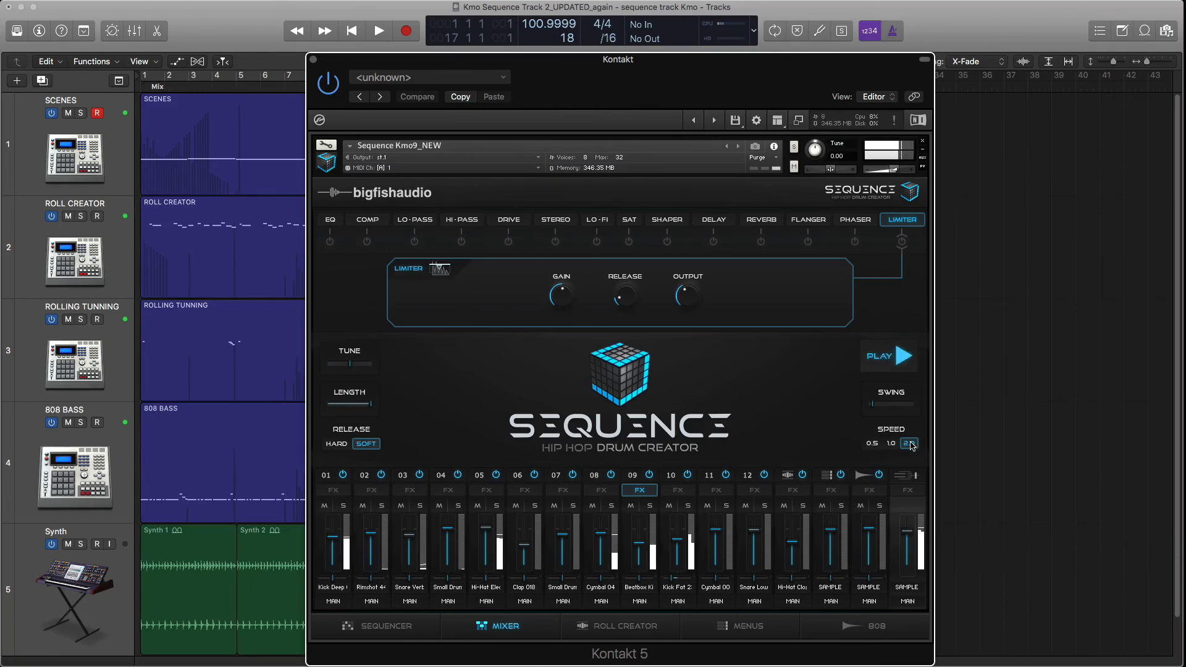
click(892, 444)
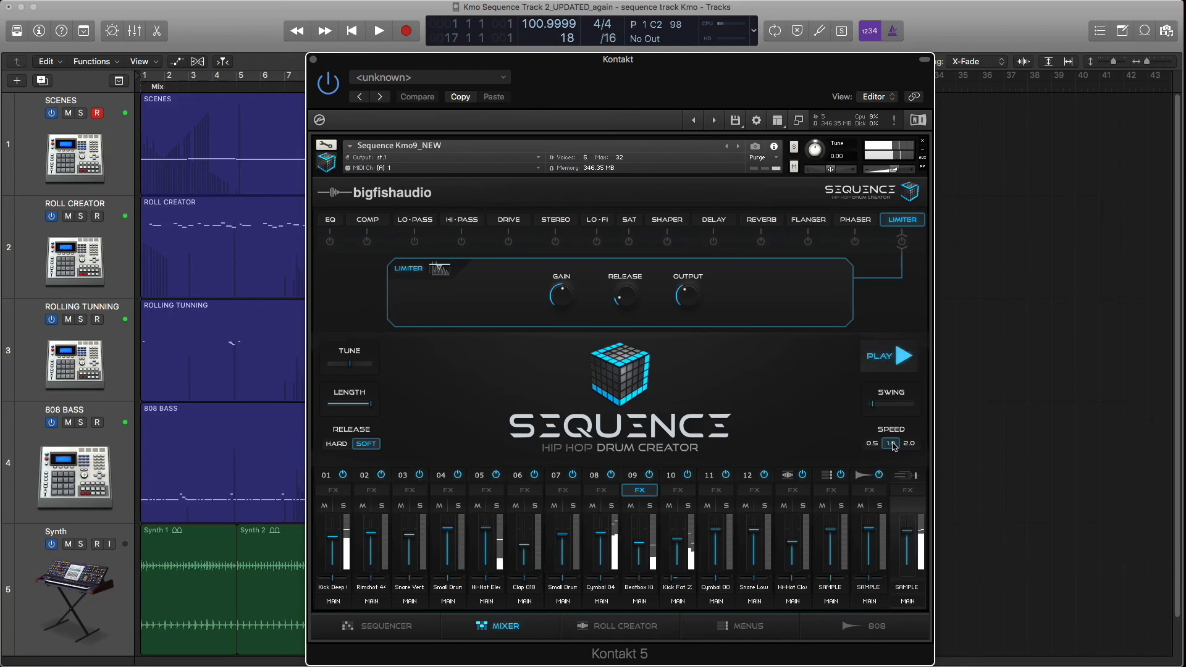